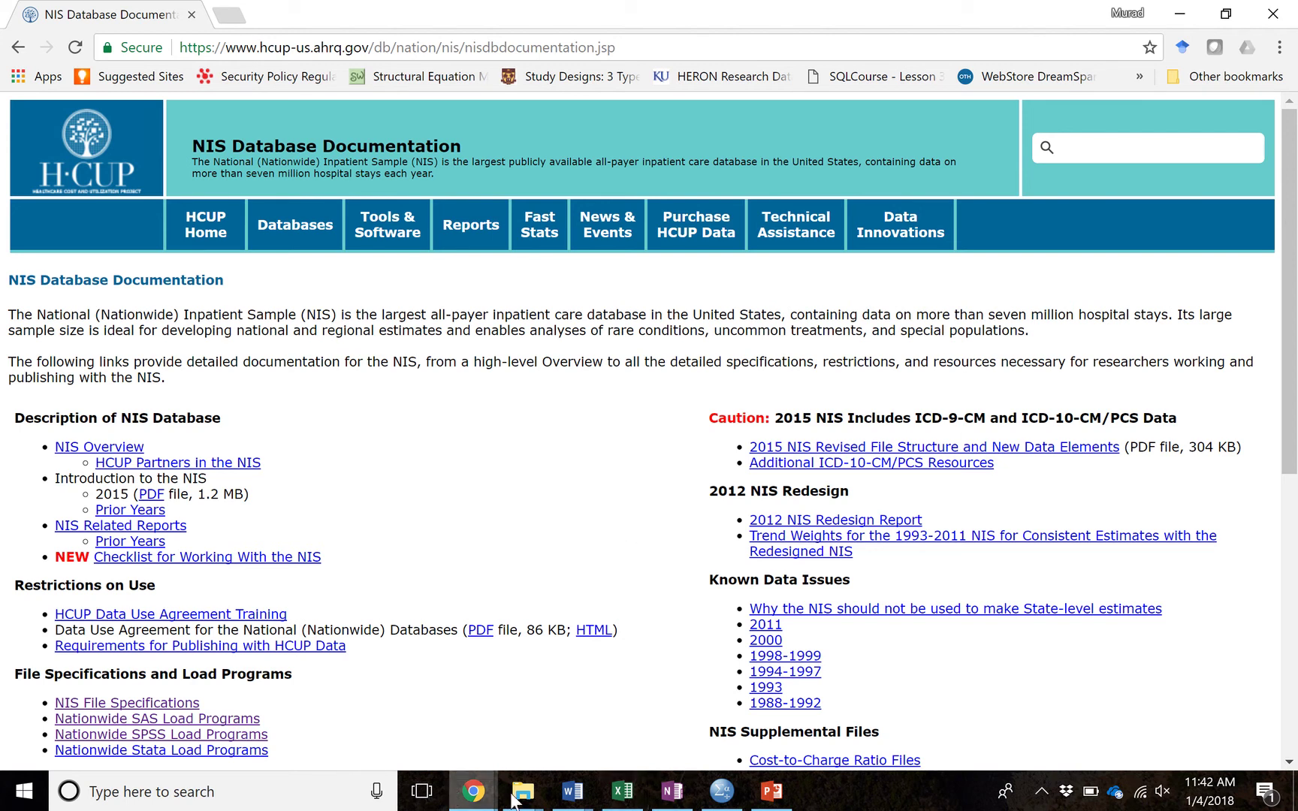
Step: Switch to File Explorer and review the NIS_2014_Core.ASC and NIS_2014_DX_PR_GRPS.txt data files in the HCUPUnzipped folder
mouse_move(527, 798)
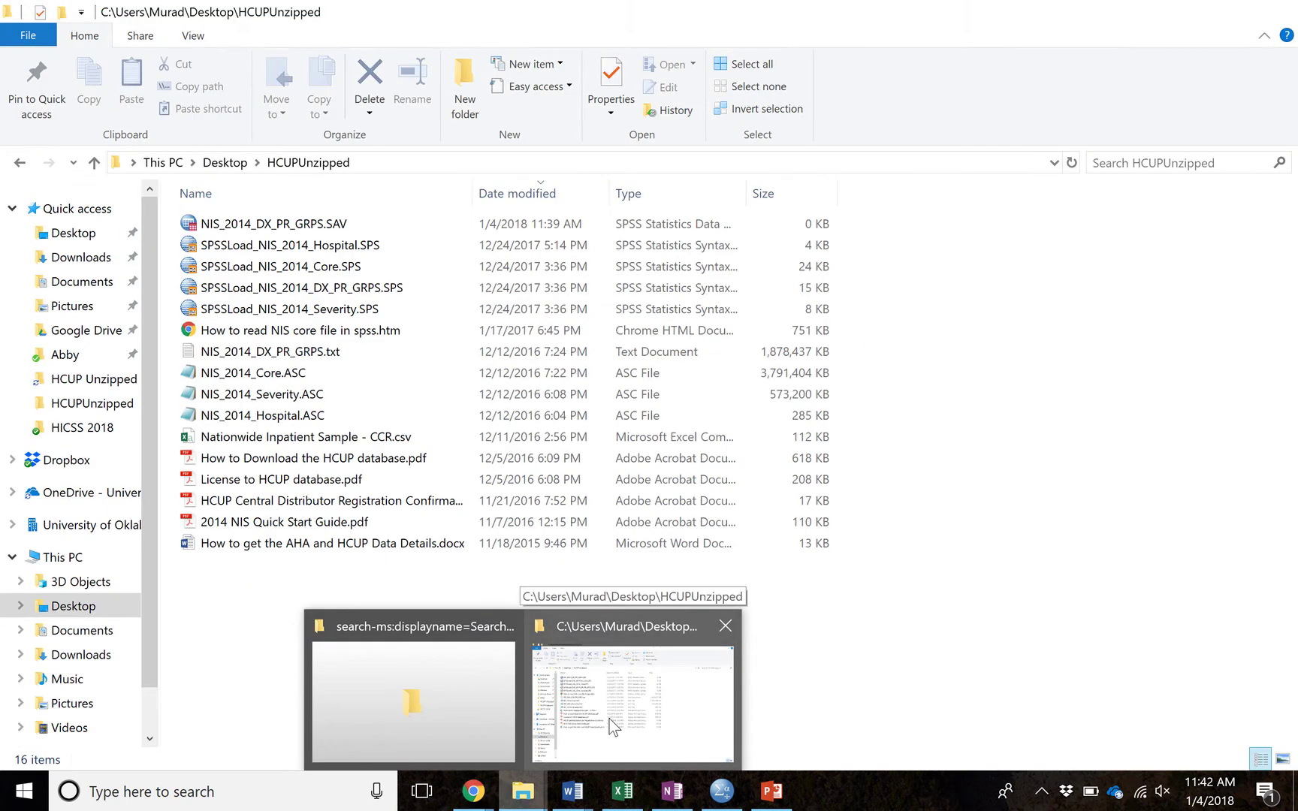
click(609, 718)
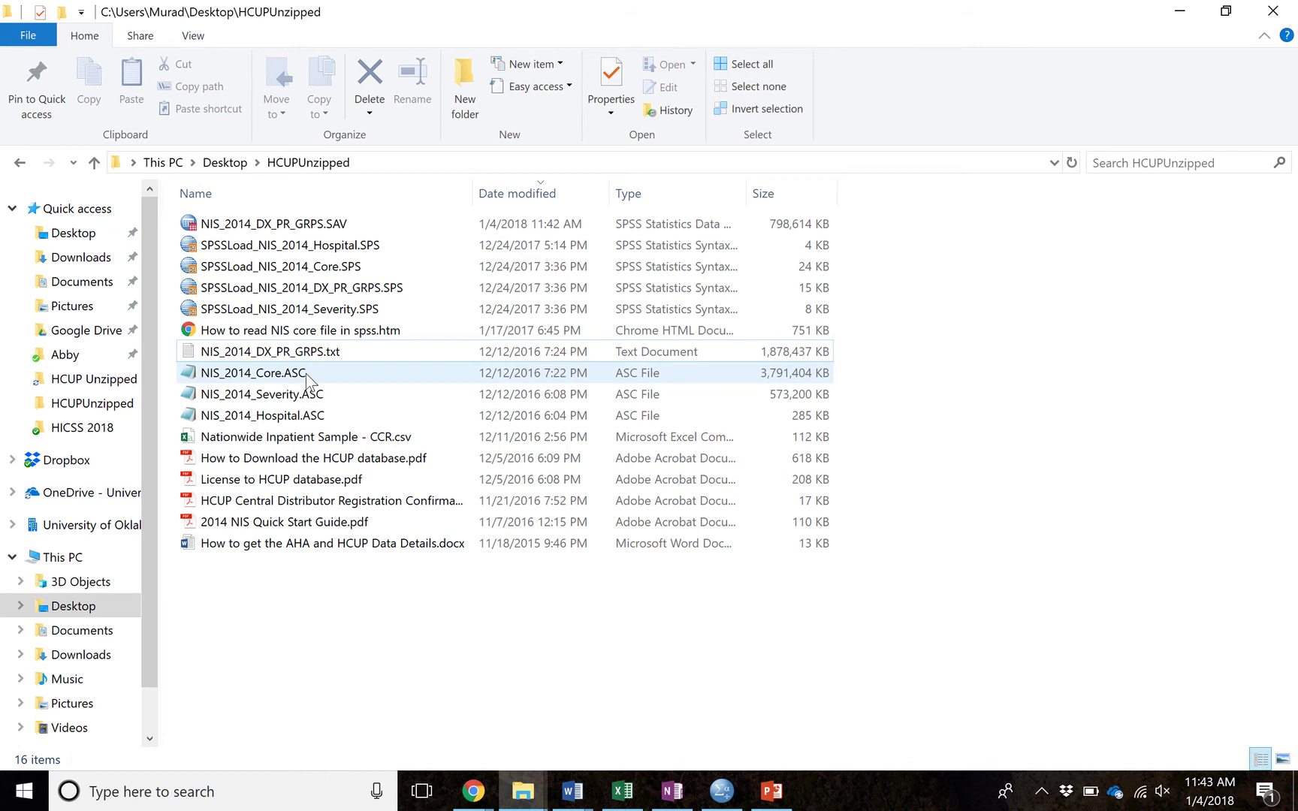
click(293, 375)
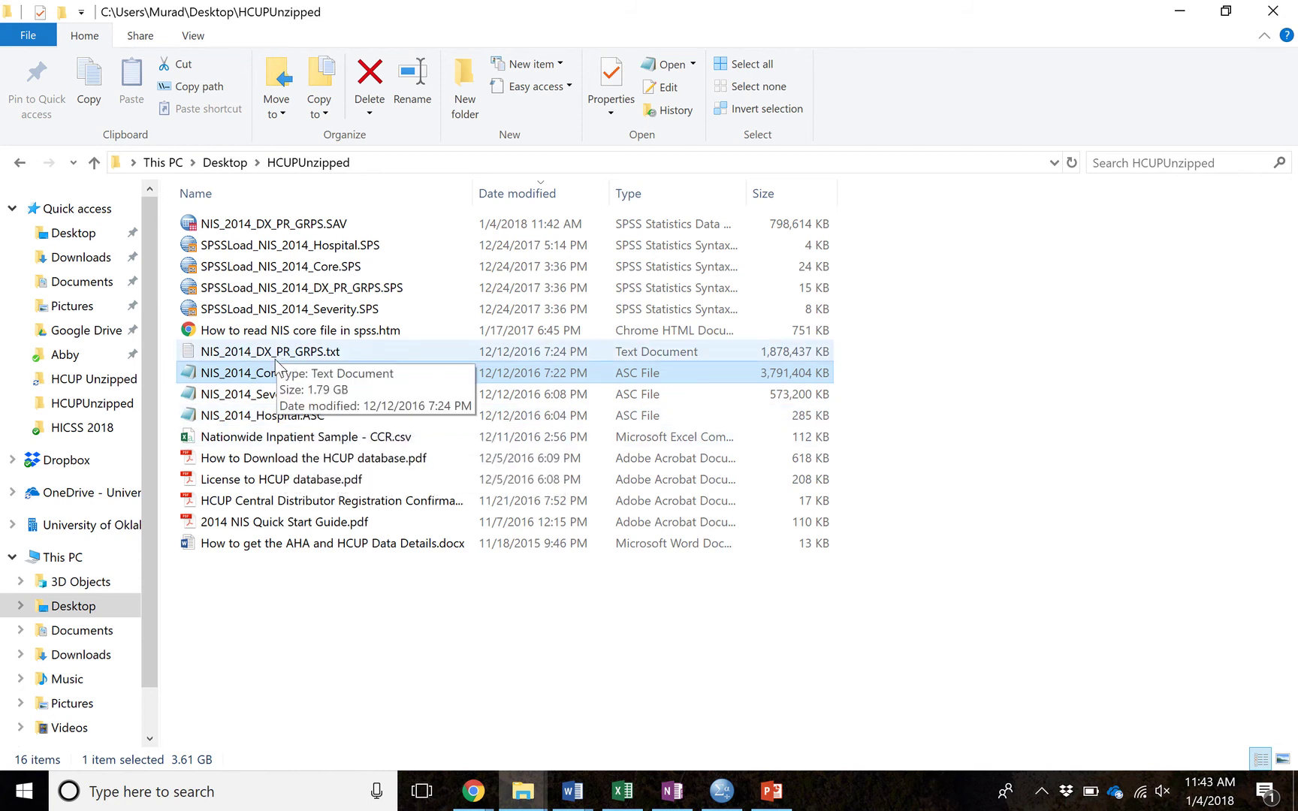
click(277, 358)
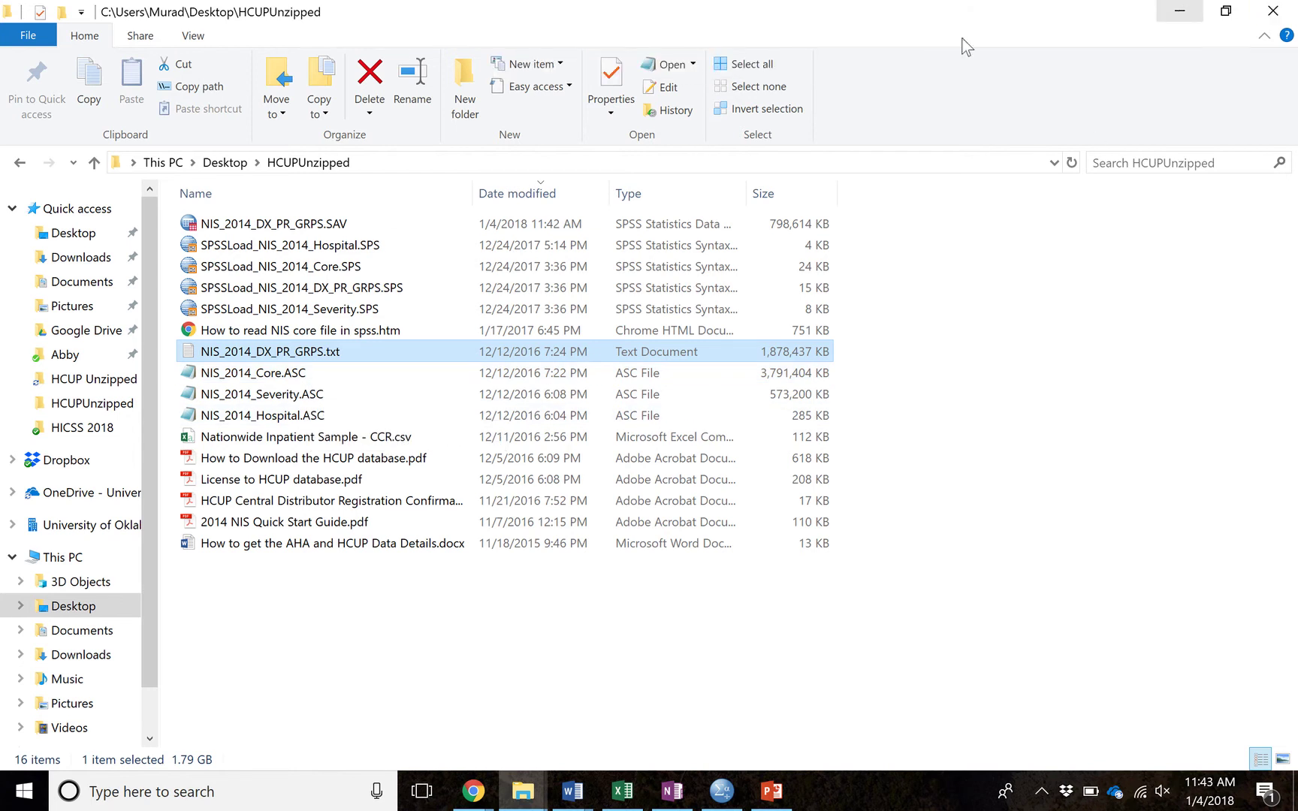
click(1197, 20)
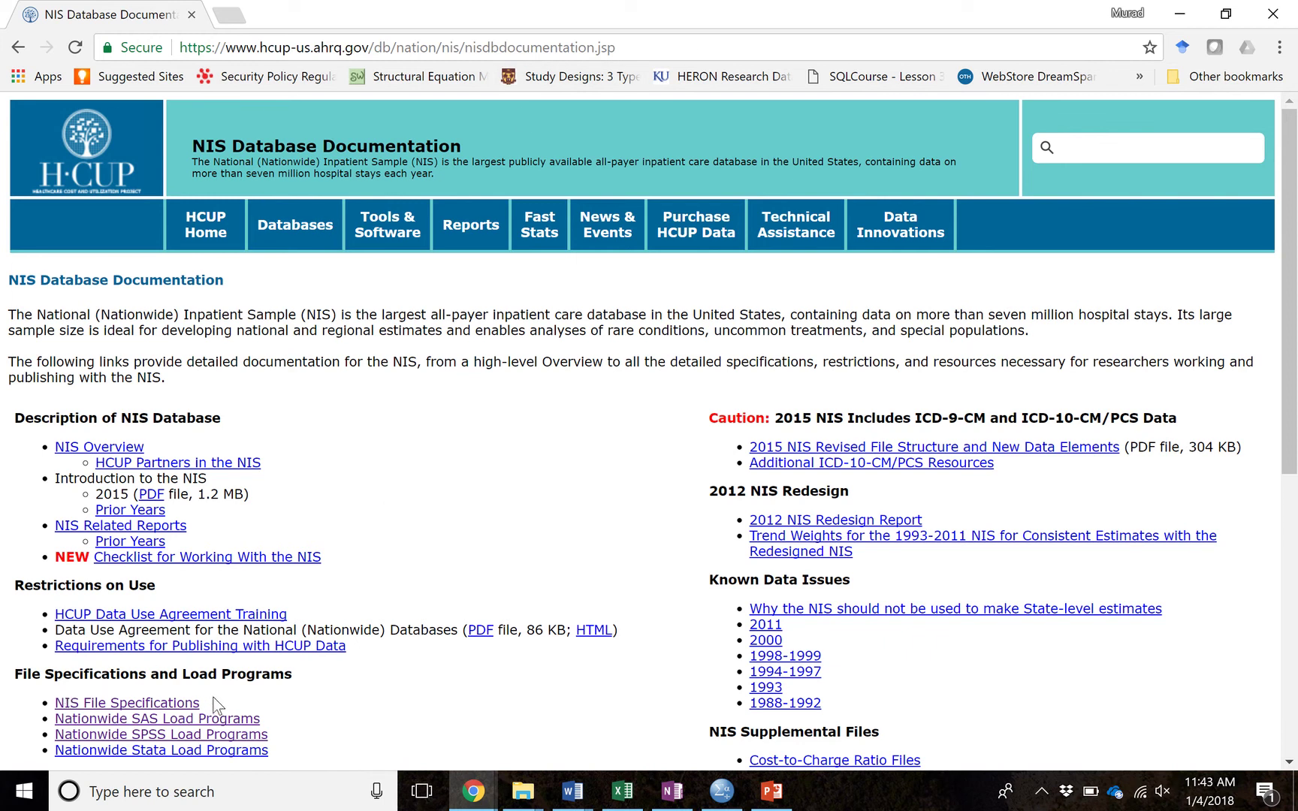
Step: Open the Nationwide SPSS Load Programs page and find the load programs for year 2014 and the NIS database
drag(1289, 263, 1277, 323)
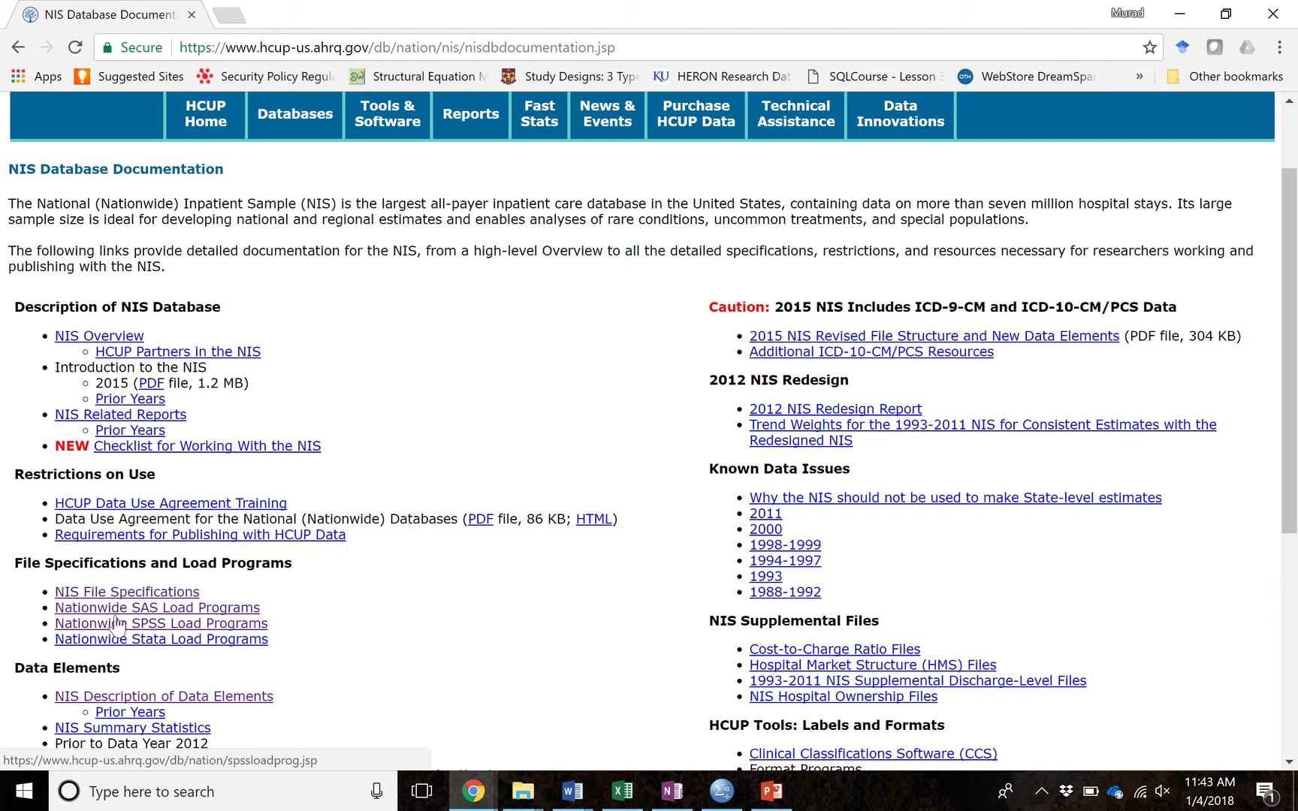
click(190, 624)
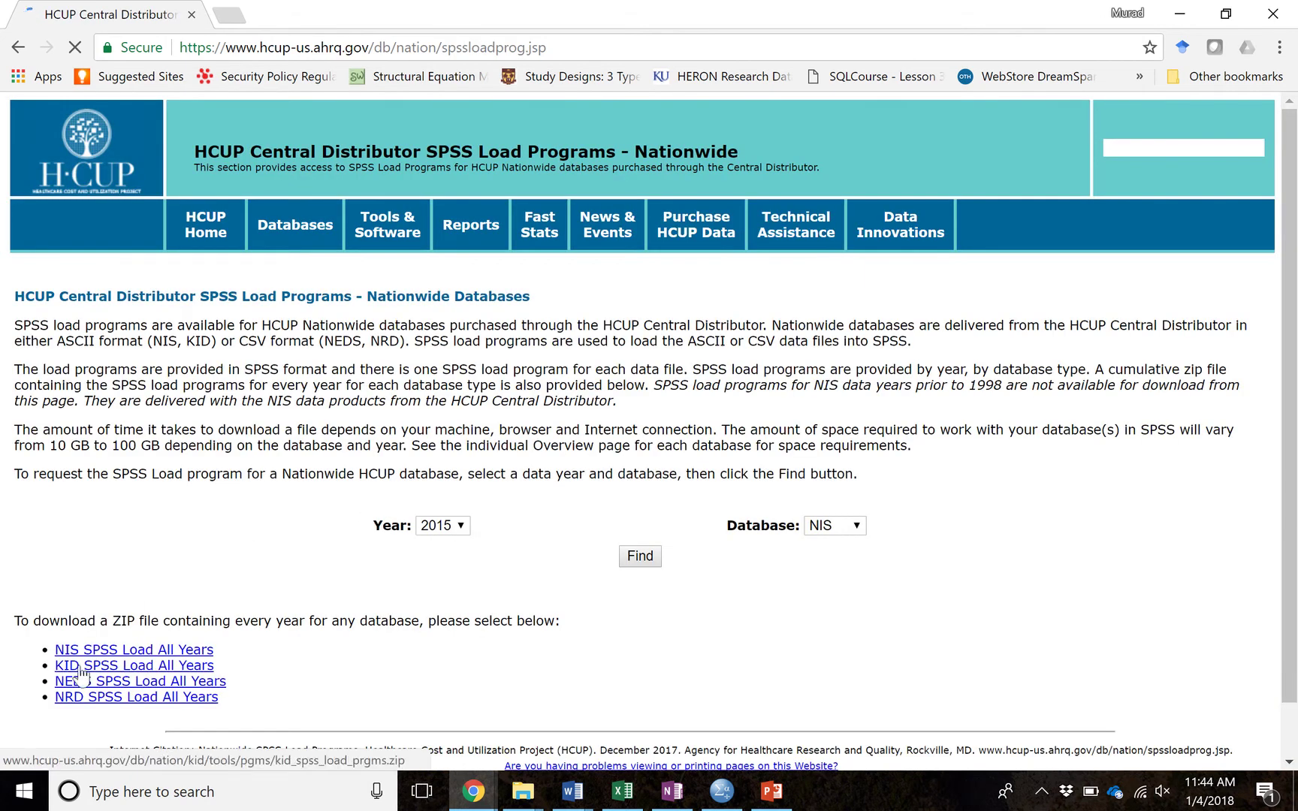
scroll(250, 625, down, 1)
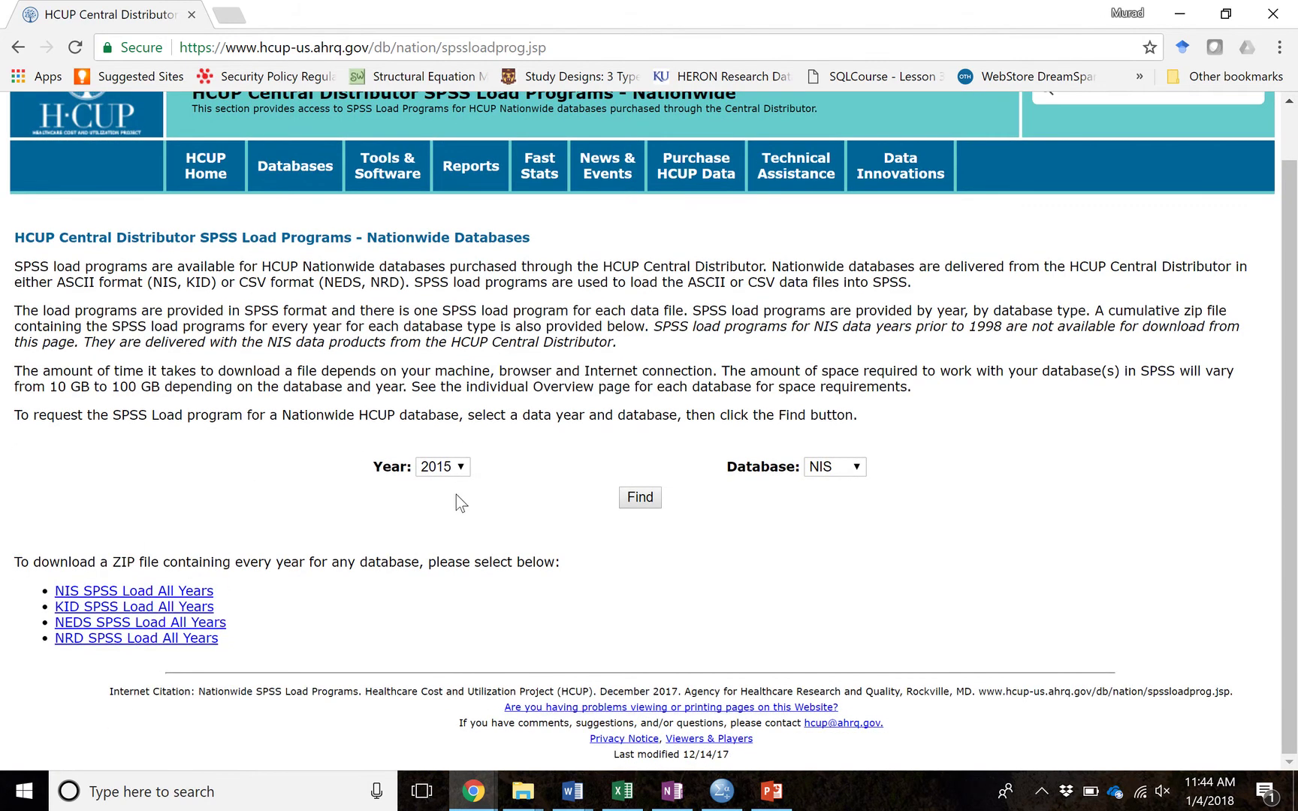
click(459, 468)
click(460, 159)
click(639, 497)
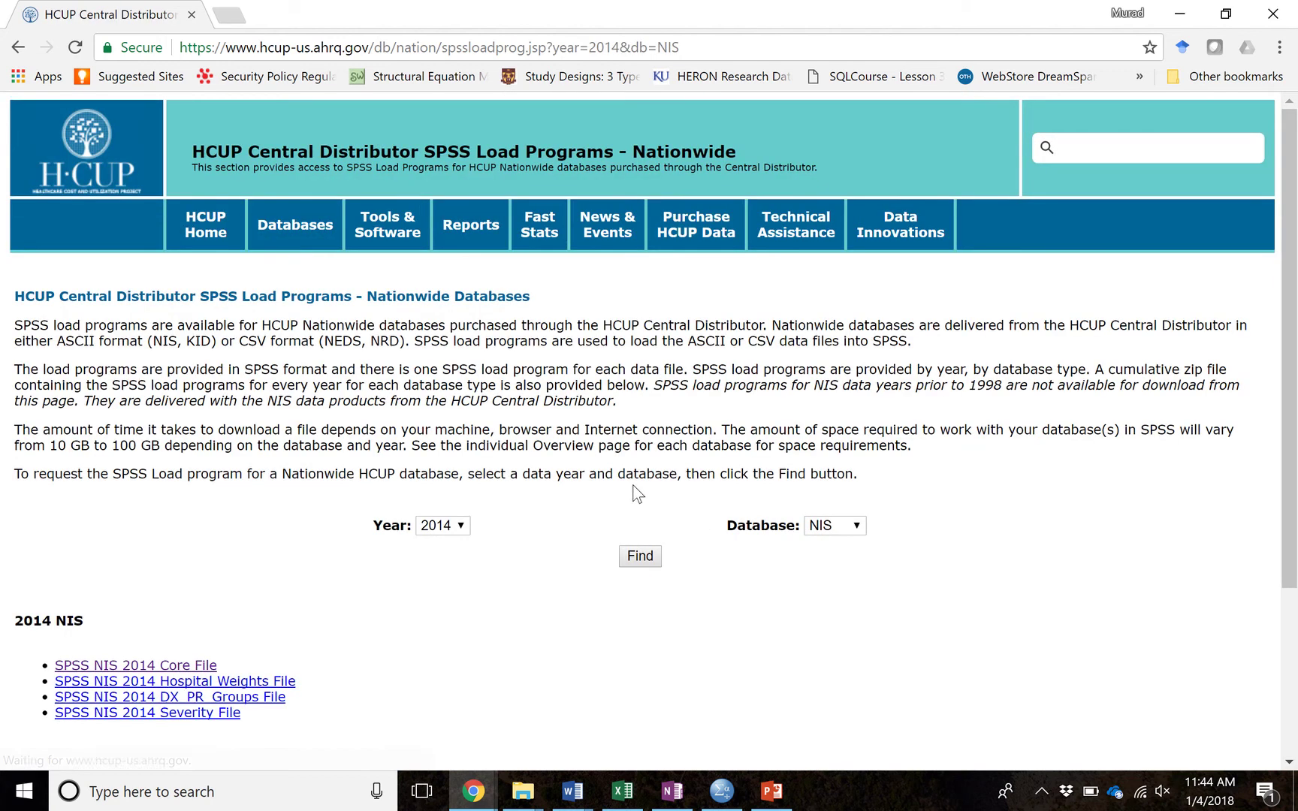
scroll(197, 631, down, 3)
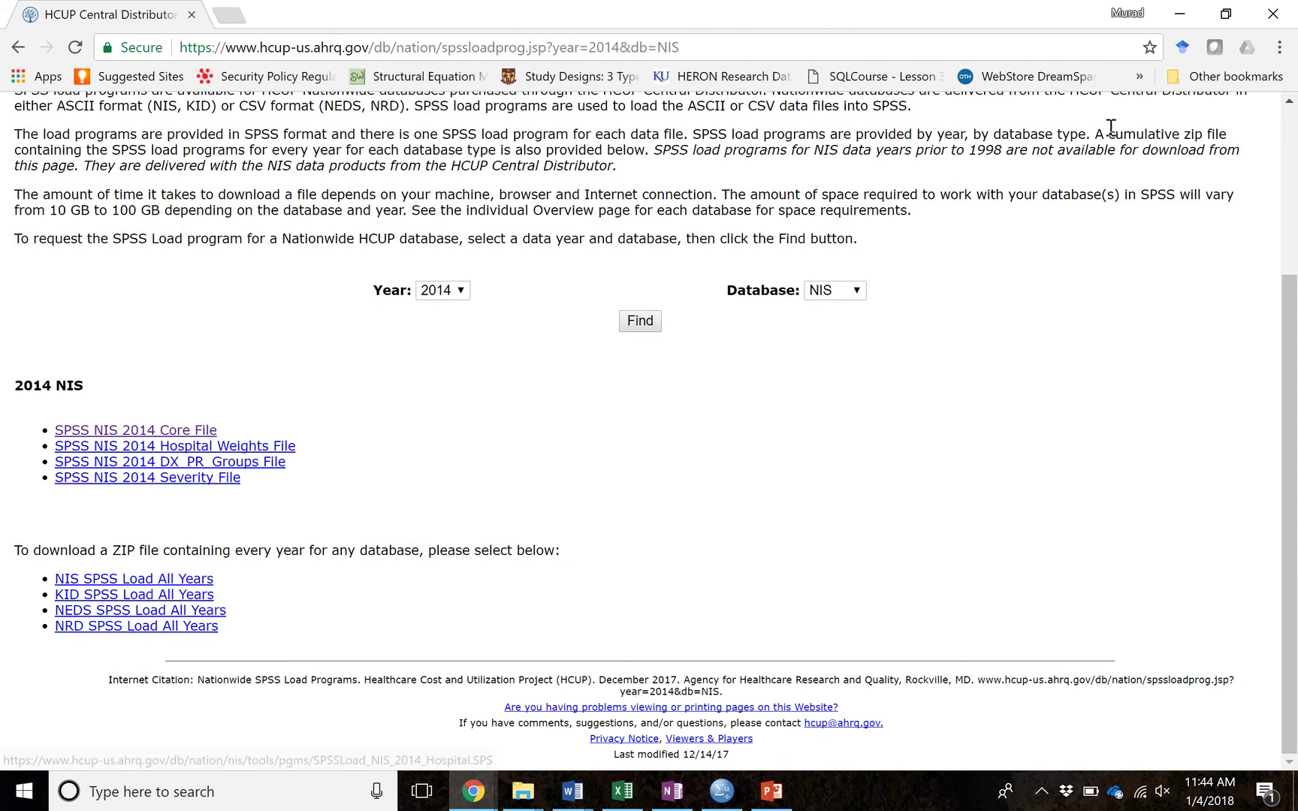
Step: Return to the HCUPUnzipped folder in File Explorer and review the Hospital, Core, DX_PR_GRPS and Severity SPSS load files
click(1181, 13)
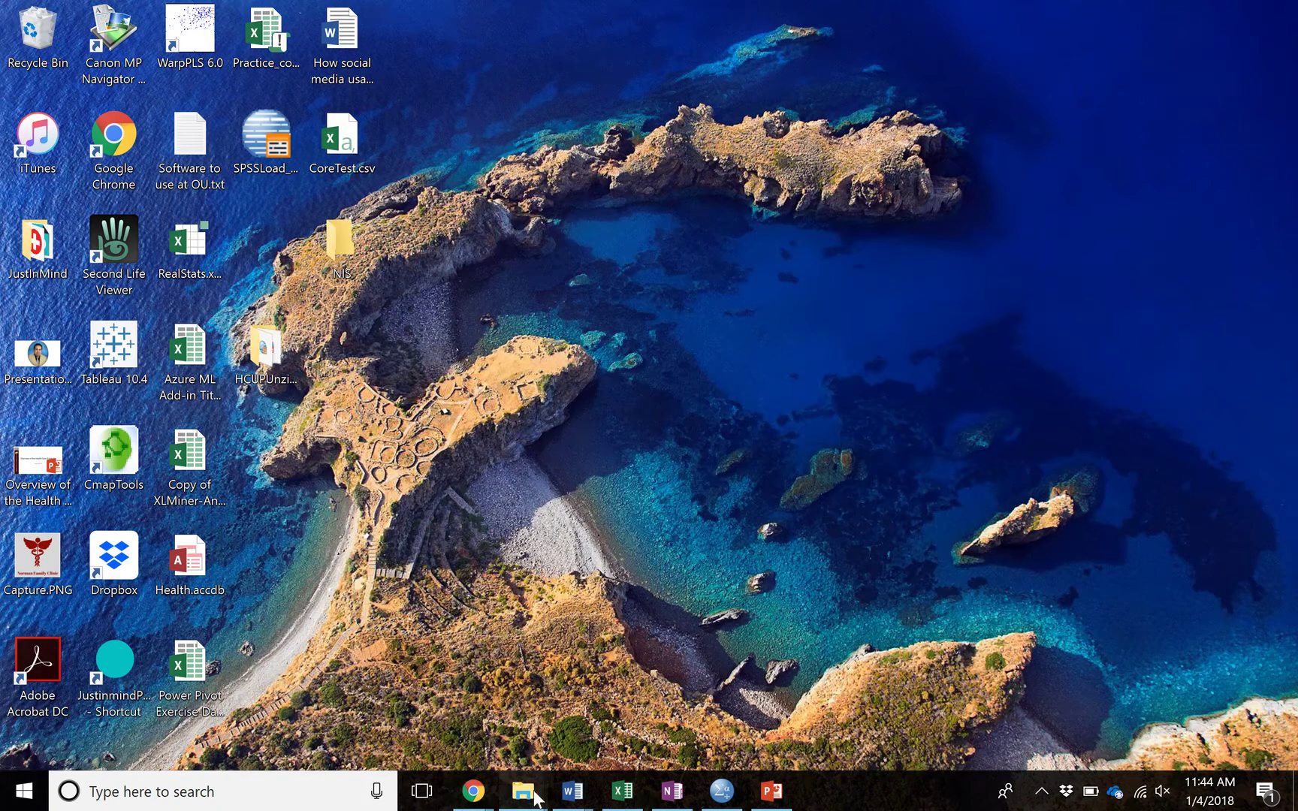
mouse_move(523, 791)
click(662, 712)
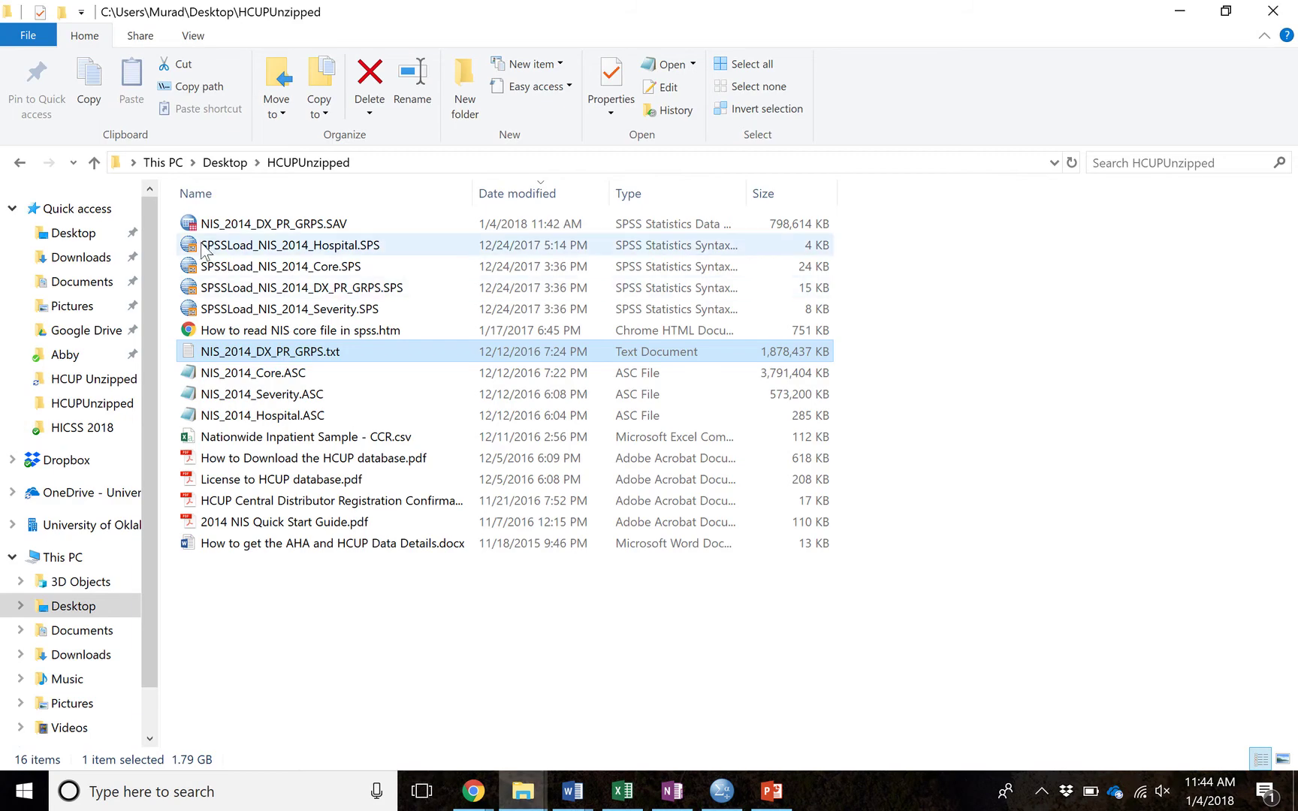
click(225, 246)
click(216, 267)
click(222, 287)
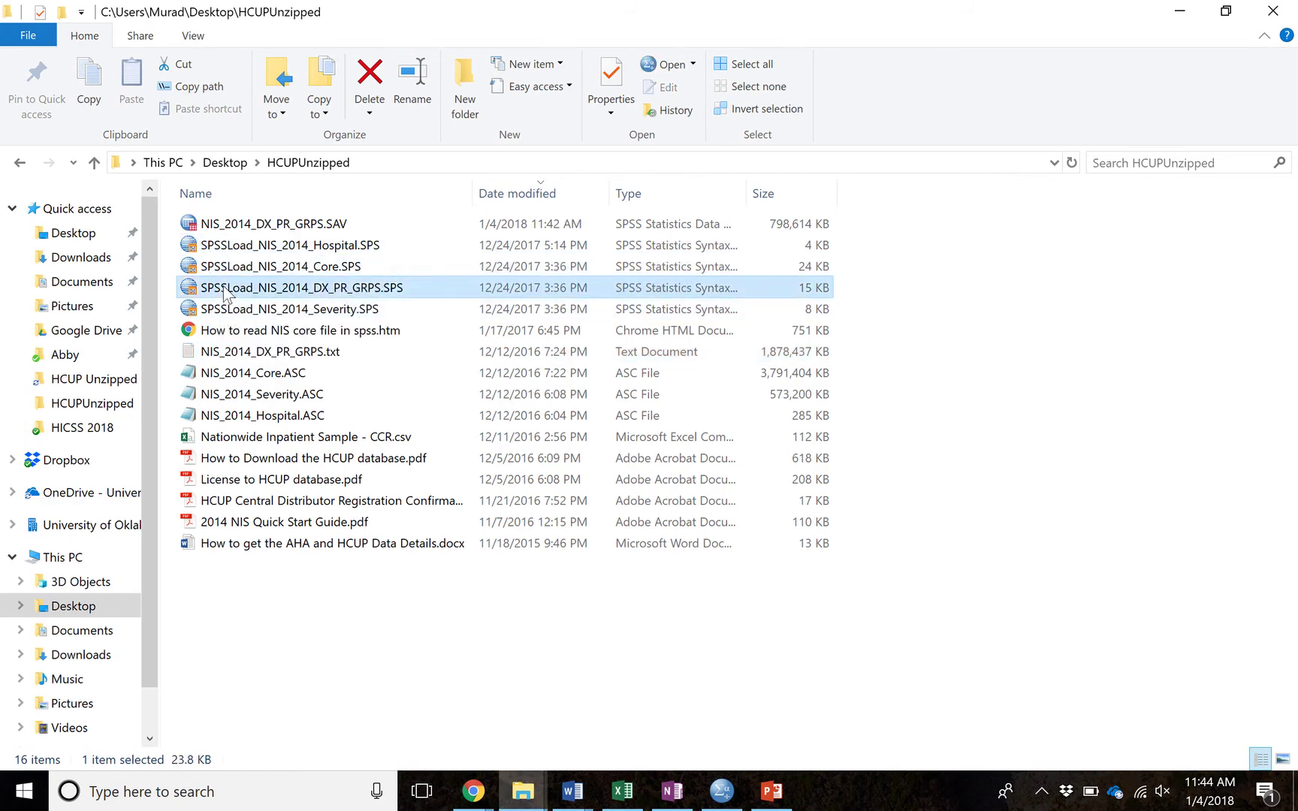
click(225, 310)
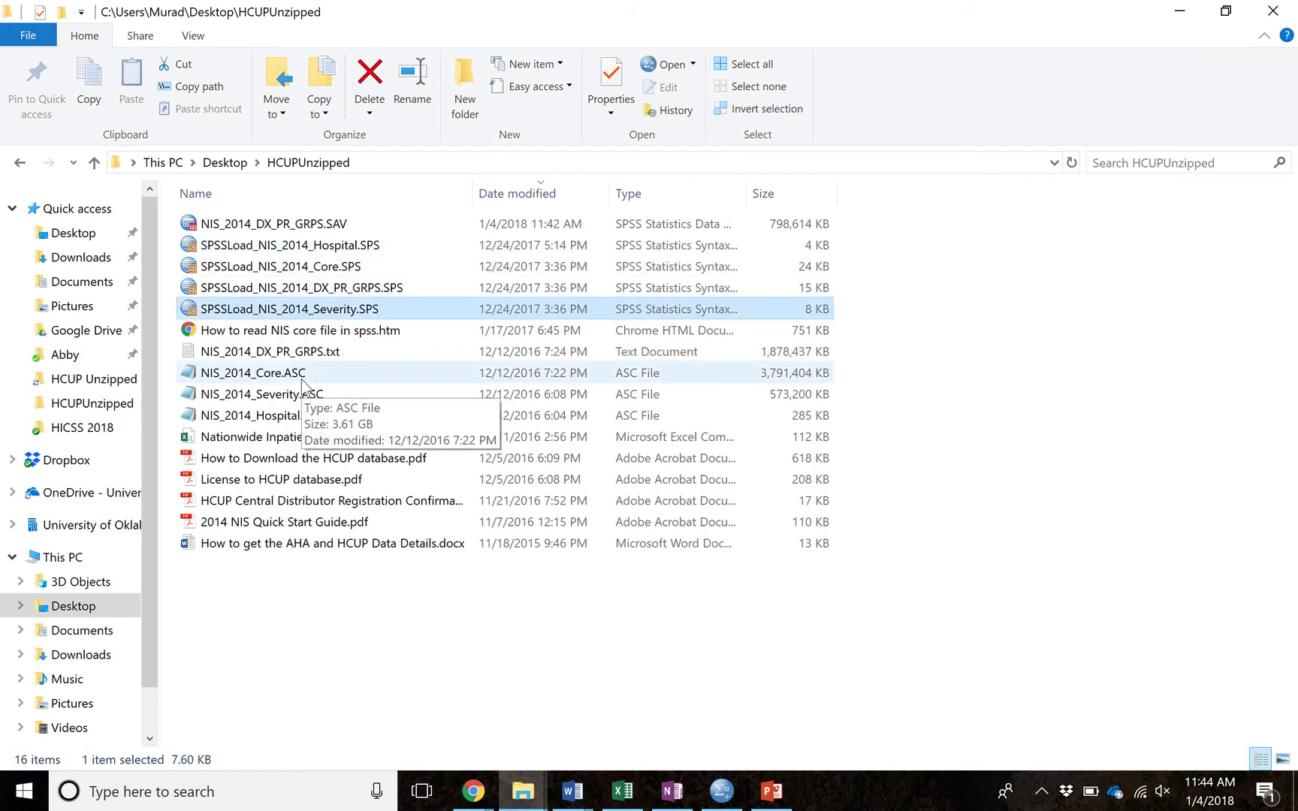
click(344, 249)
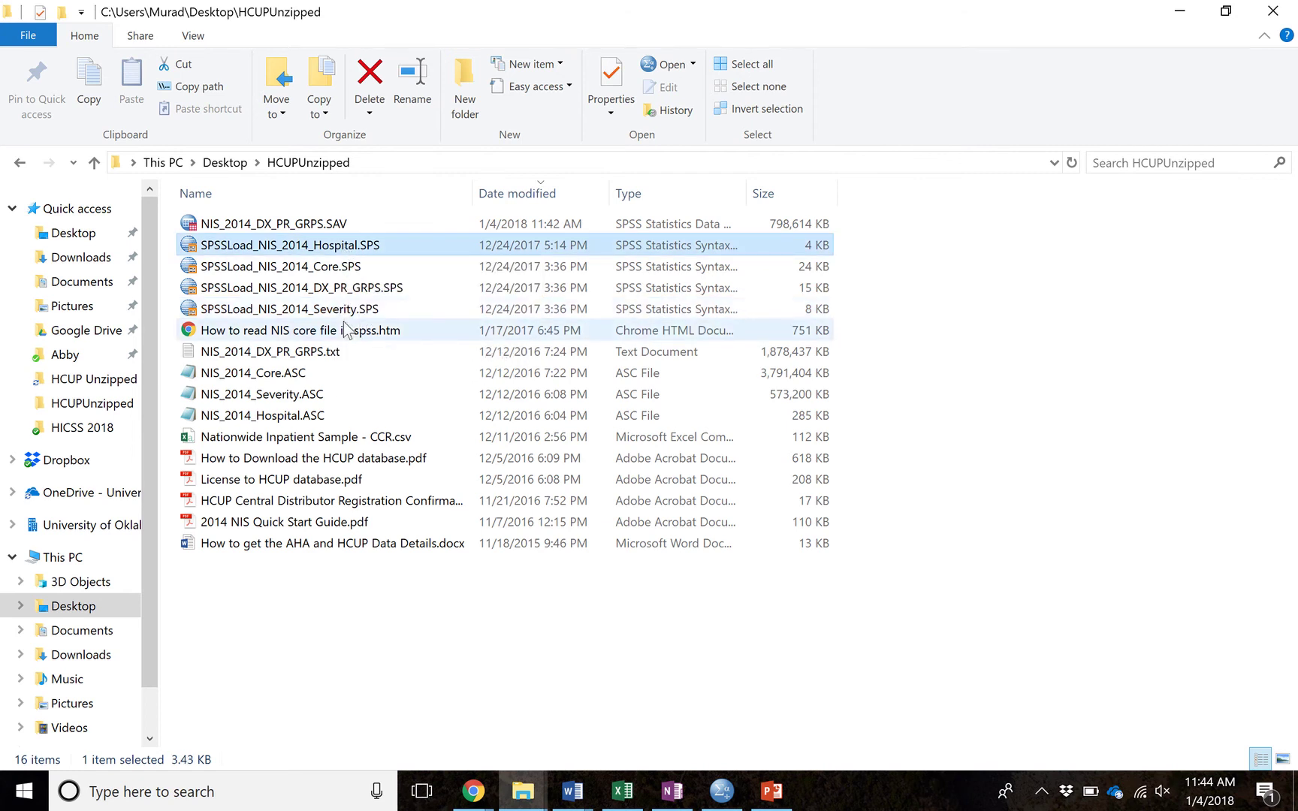
Step: Exit the running SPSS session and open SPSSLoad_NIS_2014_Core.SPS in a maximized SPSS Syntax Editor window
click(340, 268)
click(340, 269)
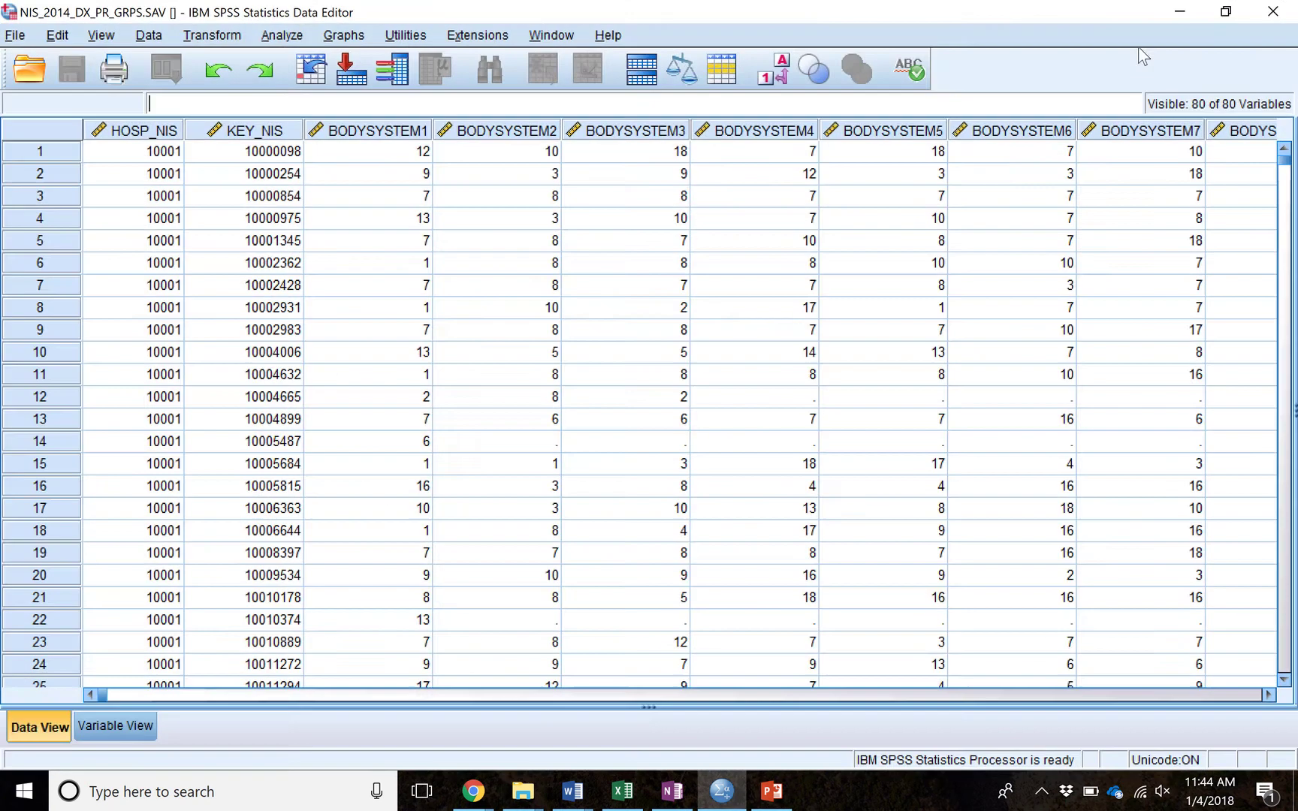
click(1274, 11)
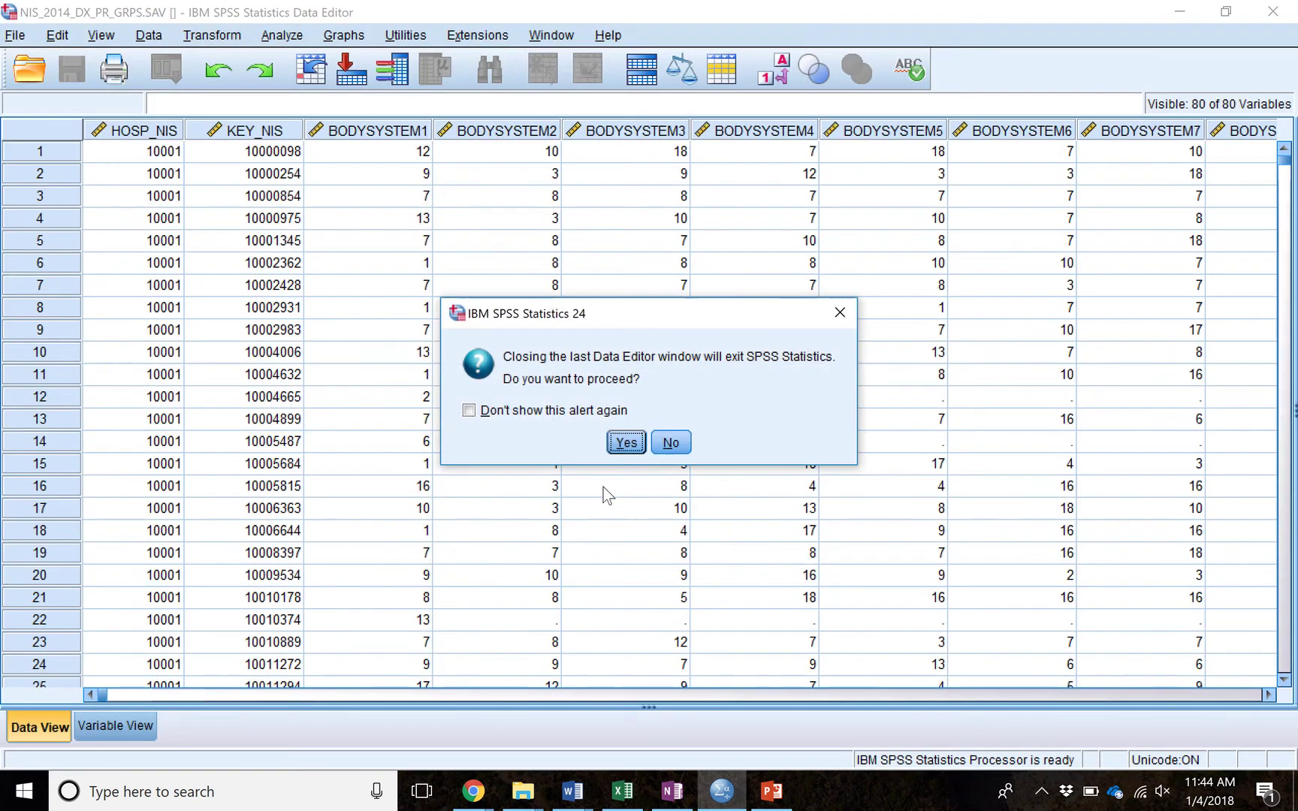
click(628, 451)
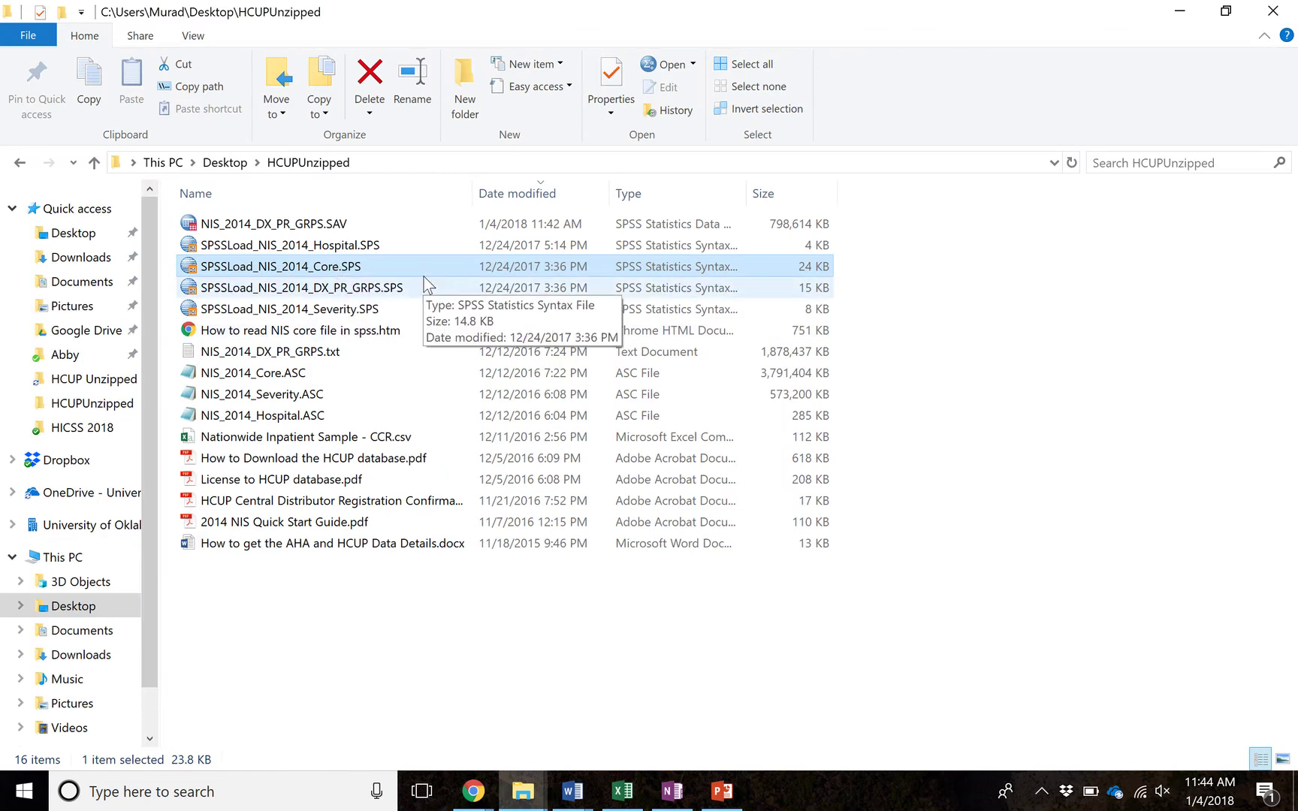
double_click(373, 270)
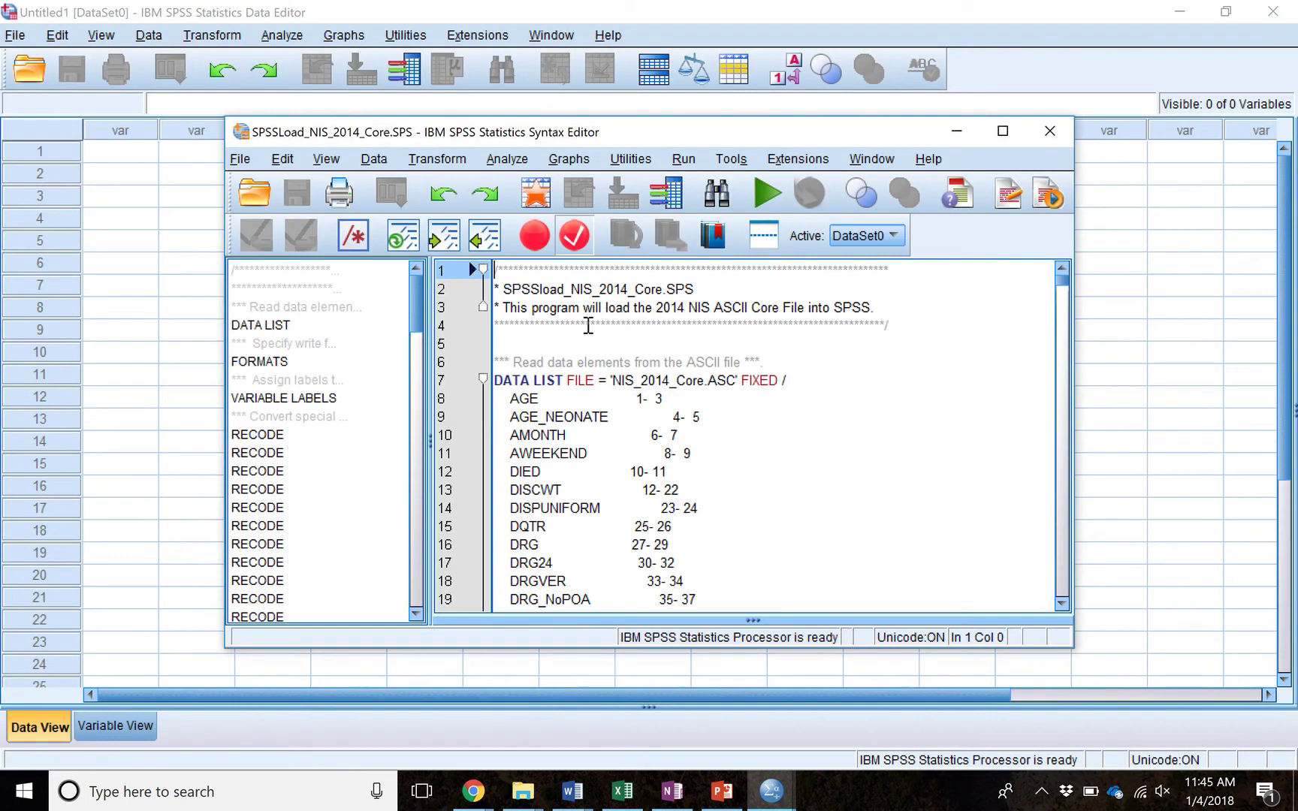
click(1003, 132)
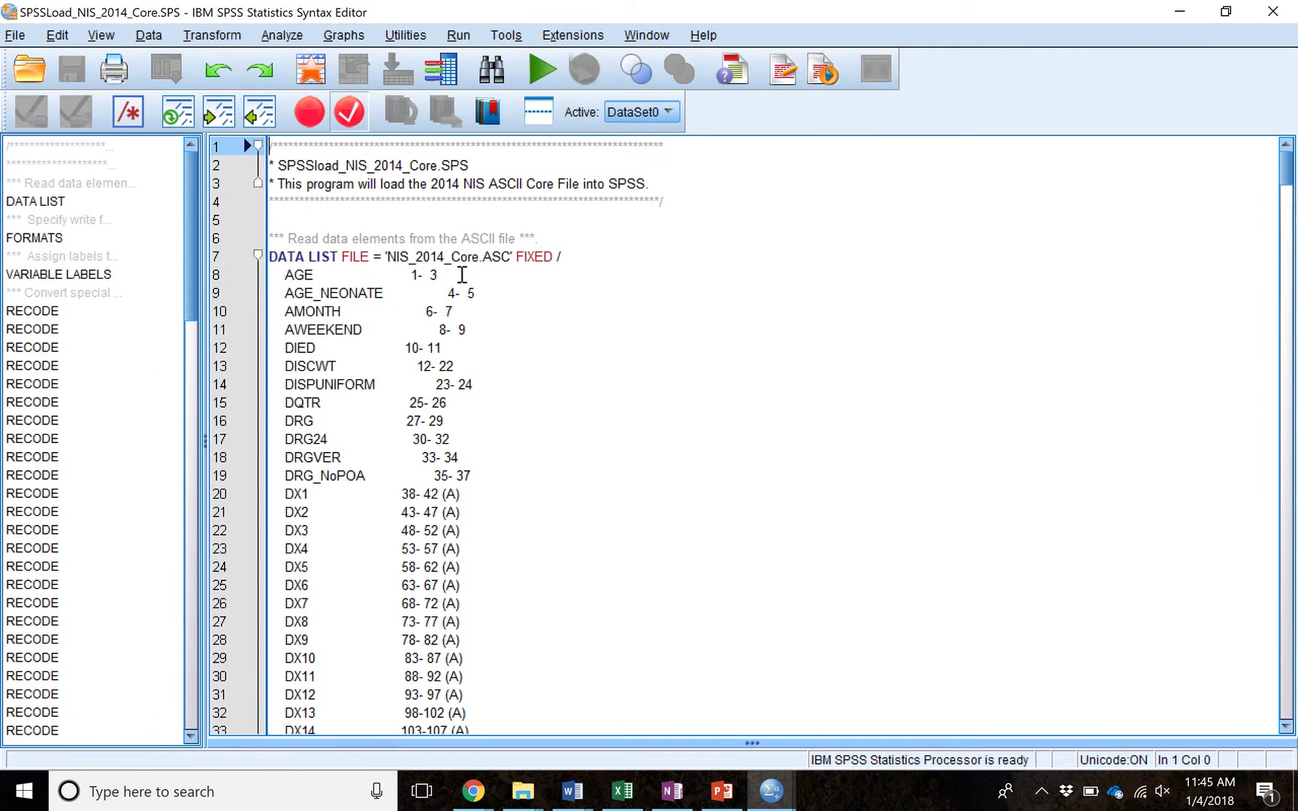
Step: Place the cursor before NIS_2014_Core.ASC in the DATA LIST command and copy the HCUPUnzipped folder path from File Explorer
drag(389, 256, 512, 259)
click(396, 257)
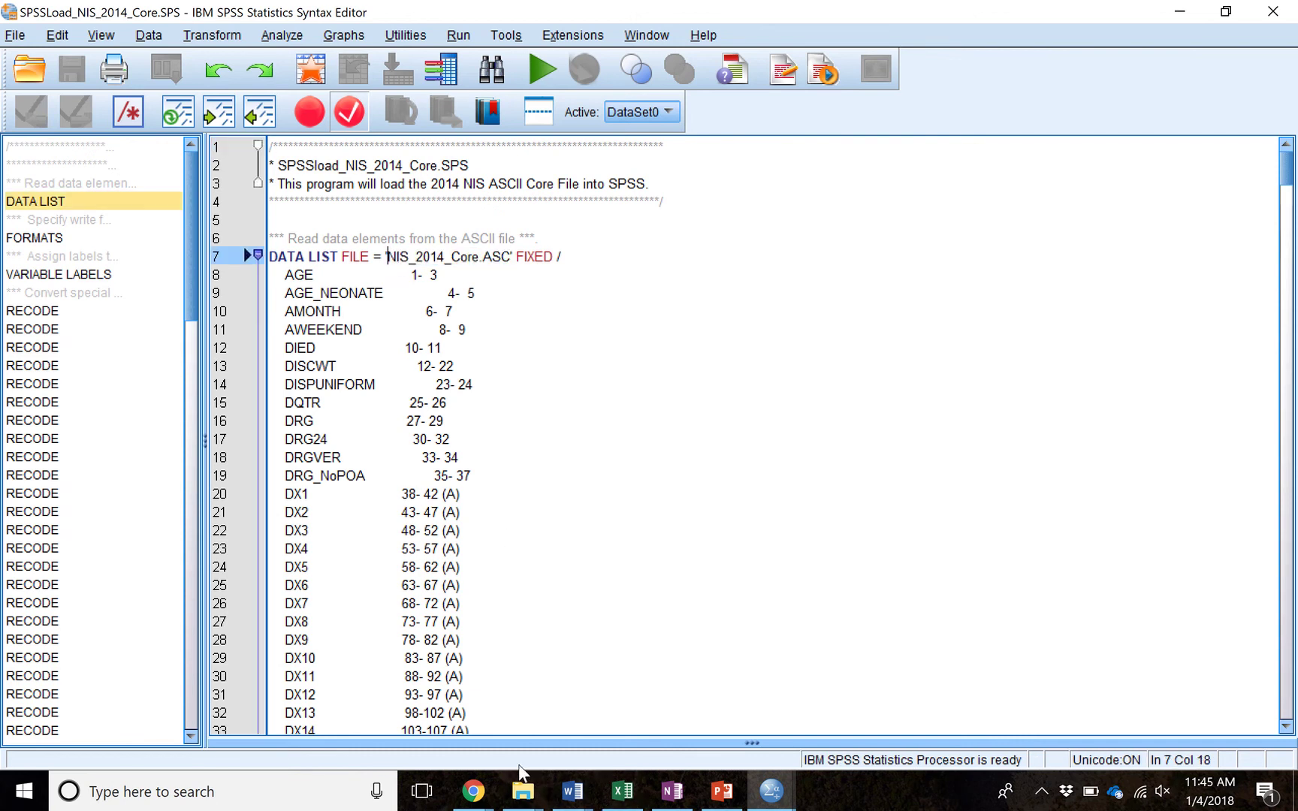
click(523, 794)
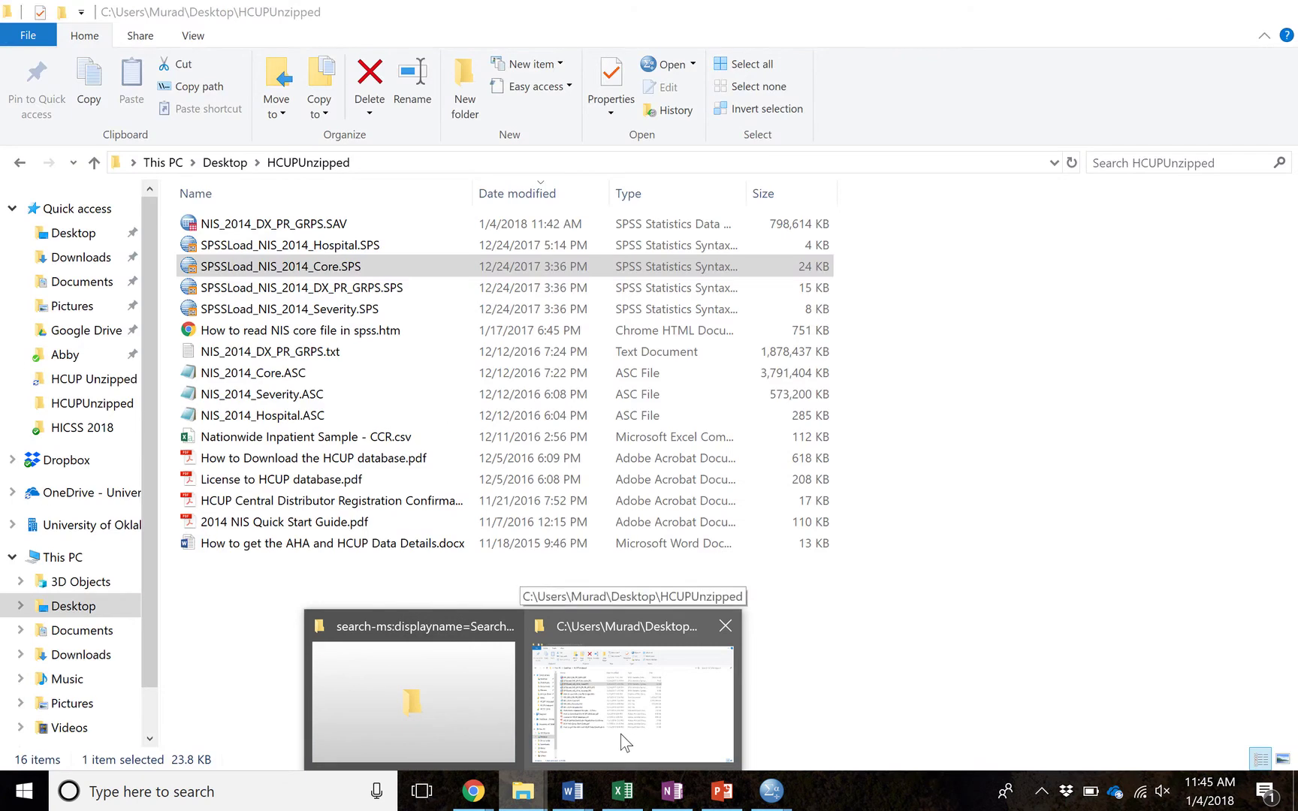
click(621, 733)
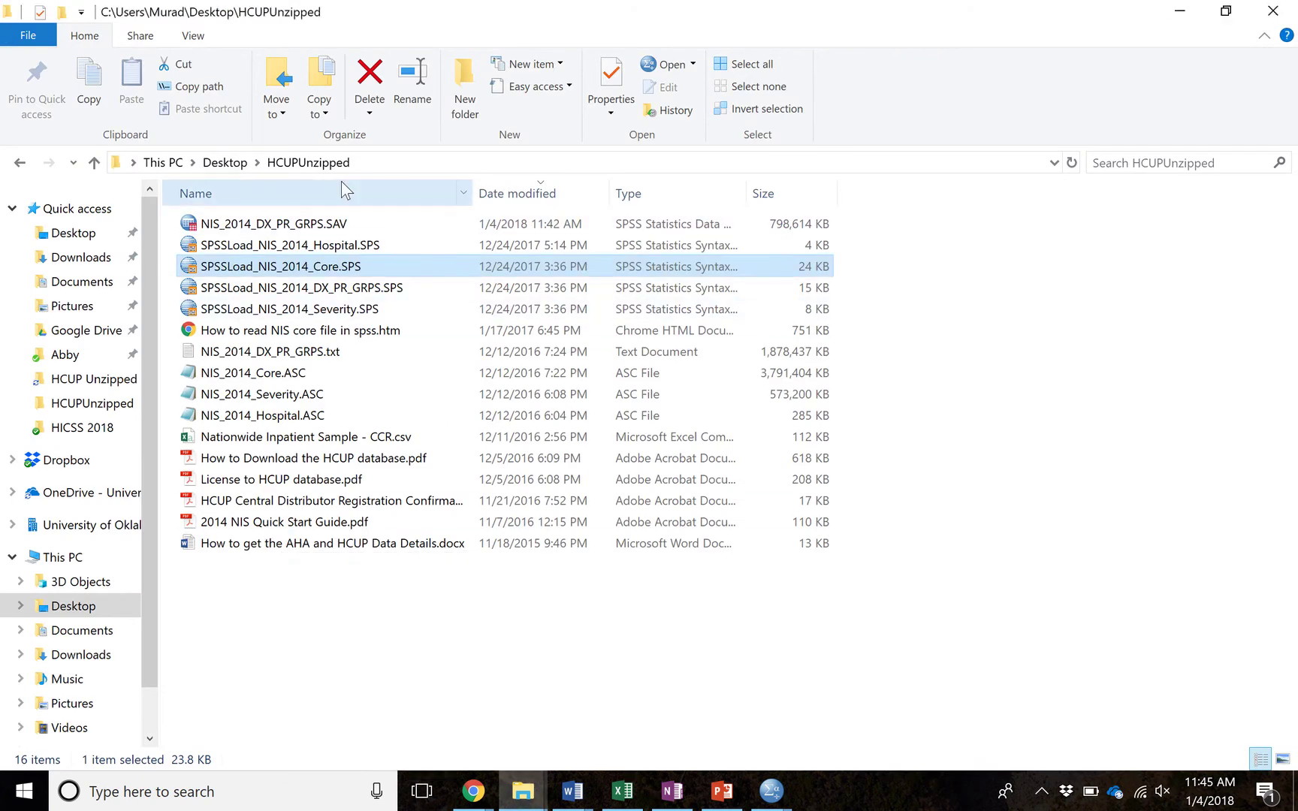
click(439, 163)
key(ctrl+c)
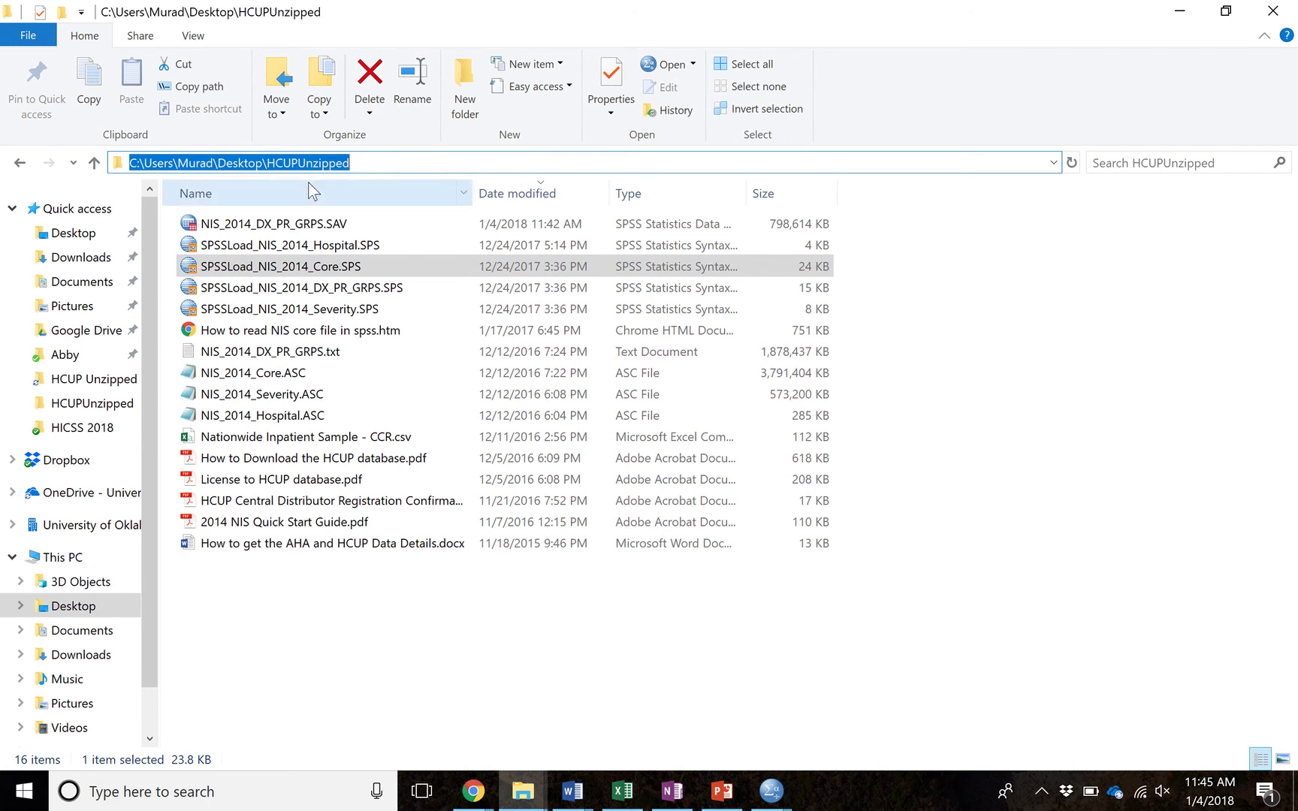
Step: Back in the SPSS syntax, insert the copied folder path and a backslash before NIS_2014_Core.ASC in the DATA LIST FILE command
click(1180, 10)
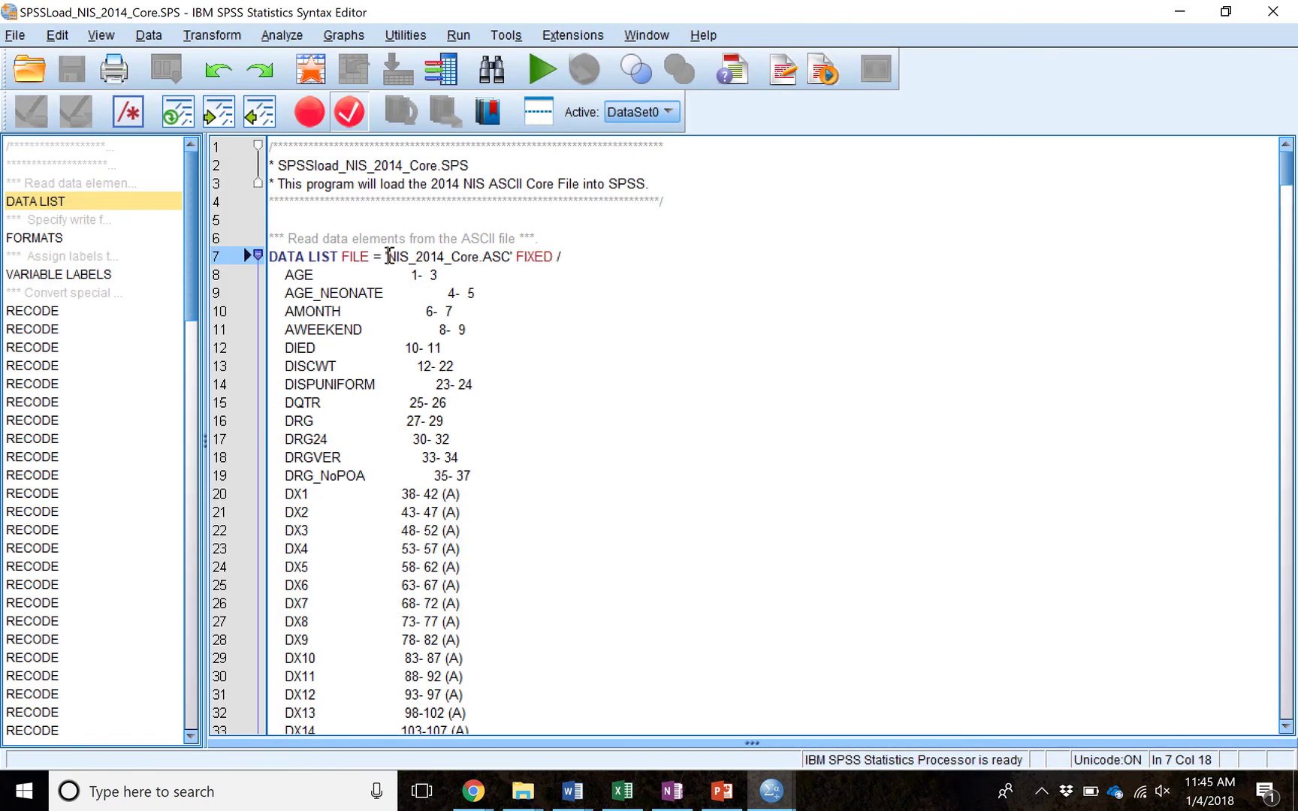
right_click(389, 255)
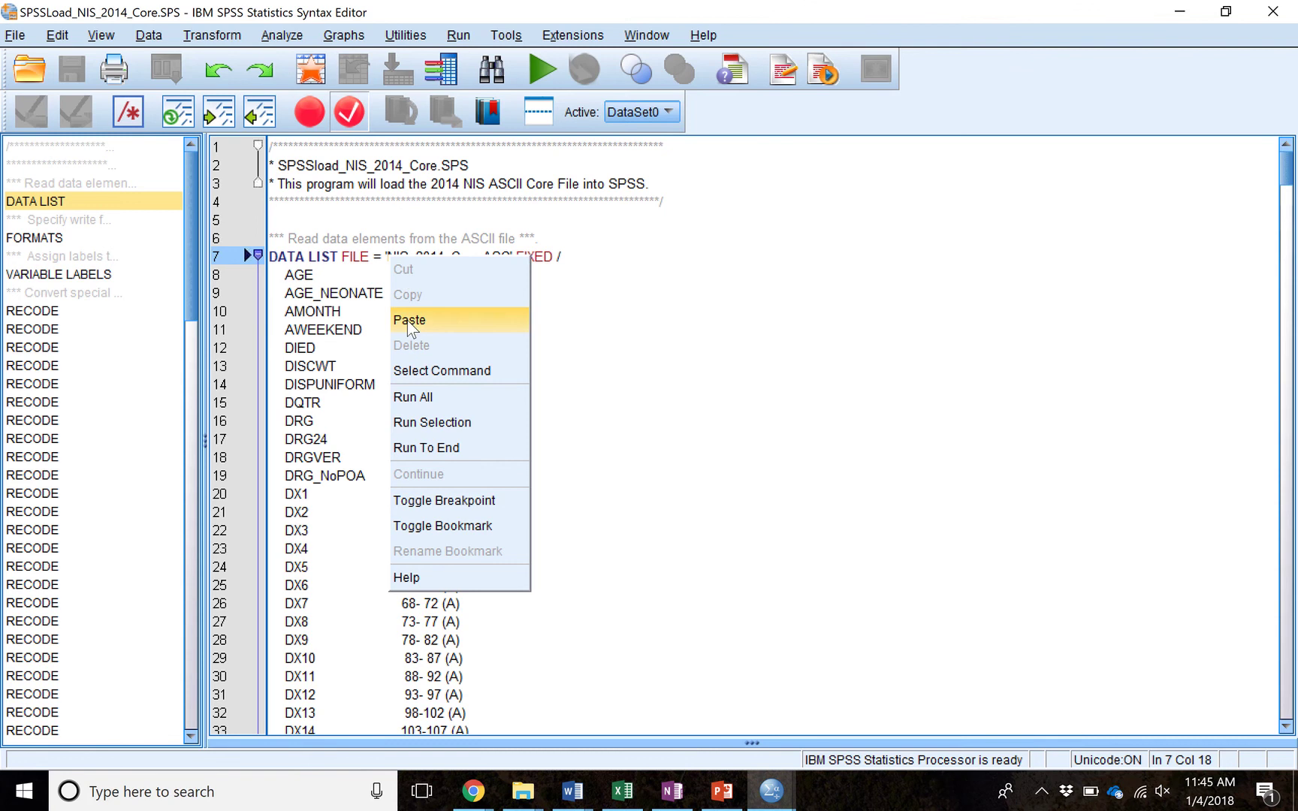
click(410, 321)
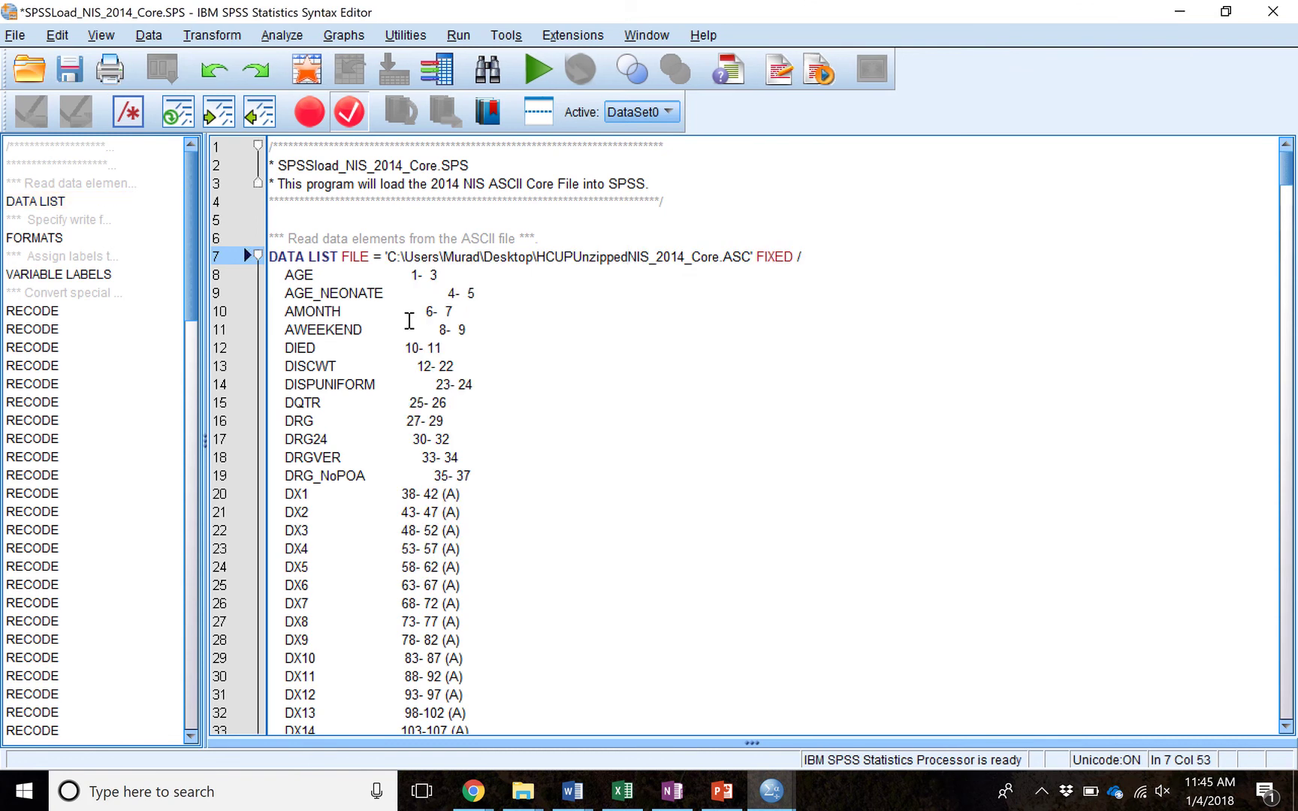
text(\)
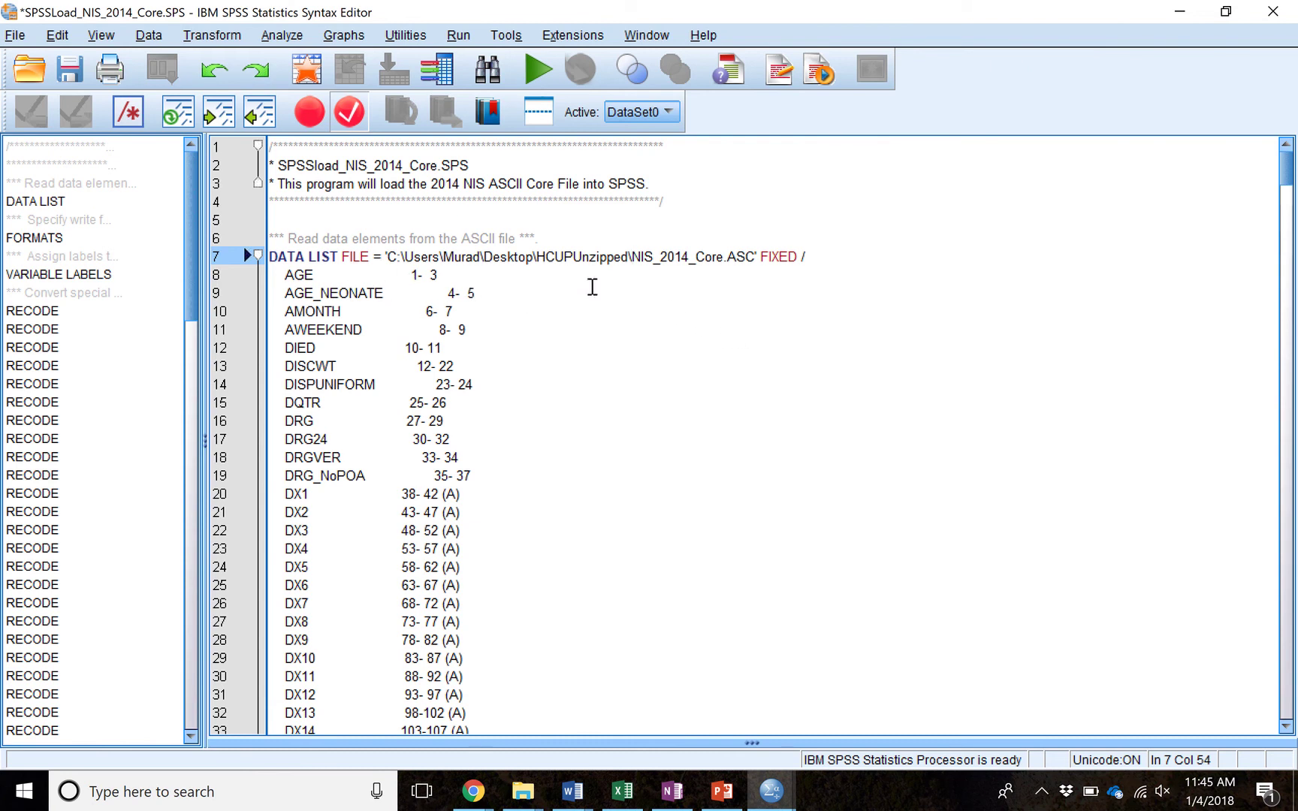
drag(753, 250, 636, 255)
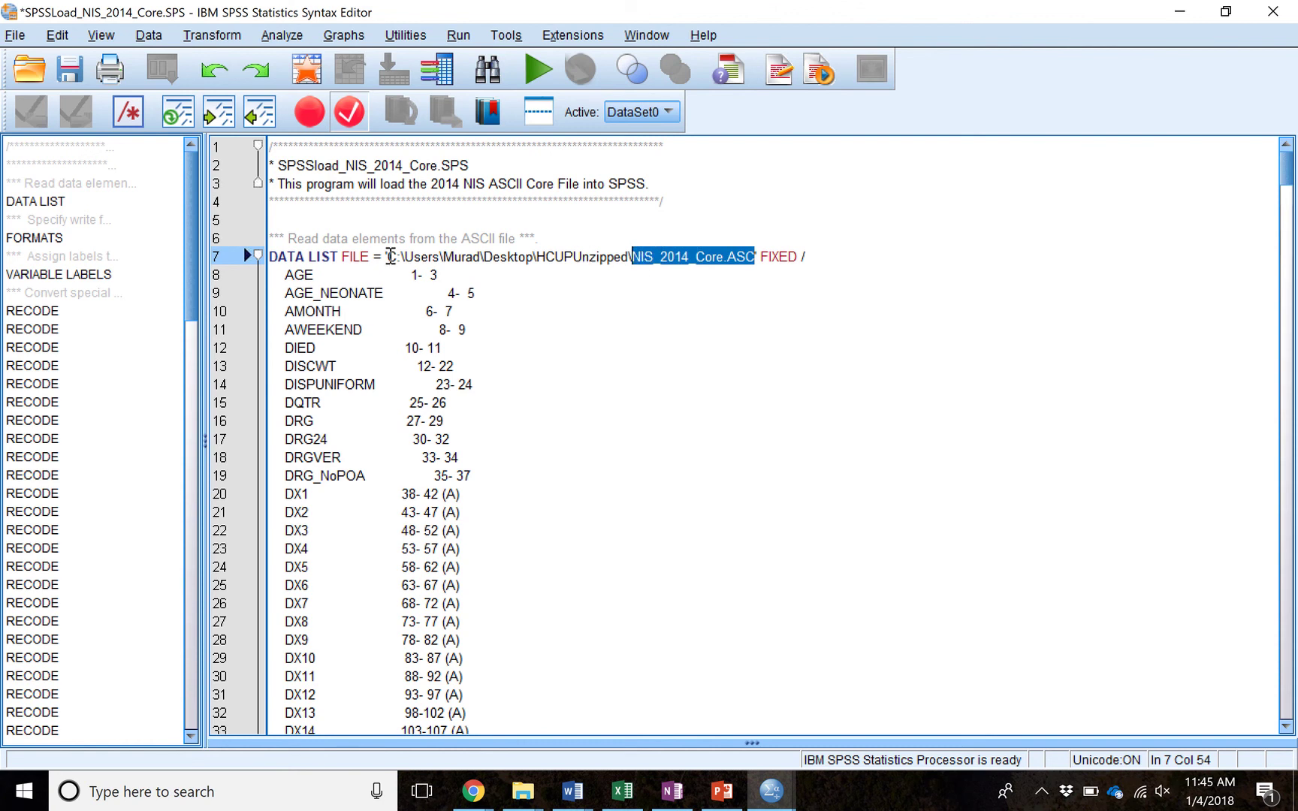
Step: Insert the copied folder path and a backslash before NIS_2014_Core.SAV in the SAVE OUTFILE command on line 527
scroll(615, 446, down, 20)
scroll(615, 446, down, 20)
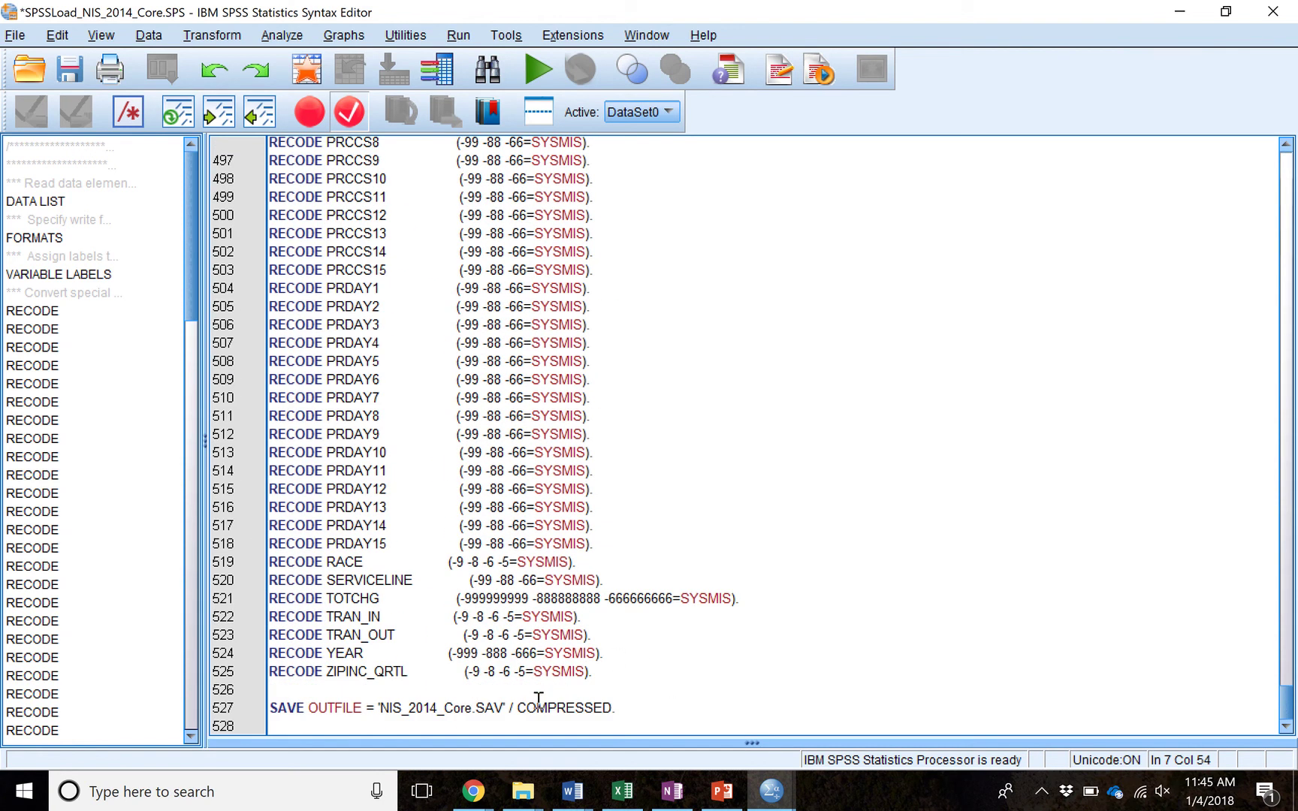
click(382, 708)
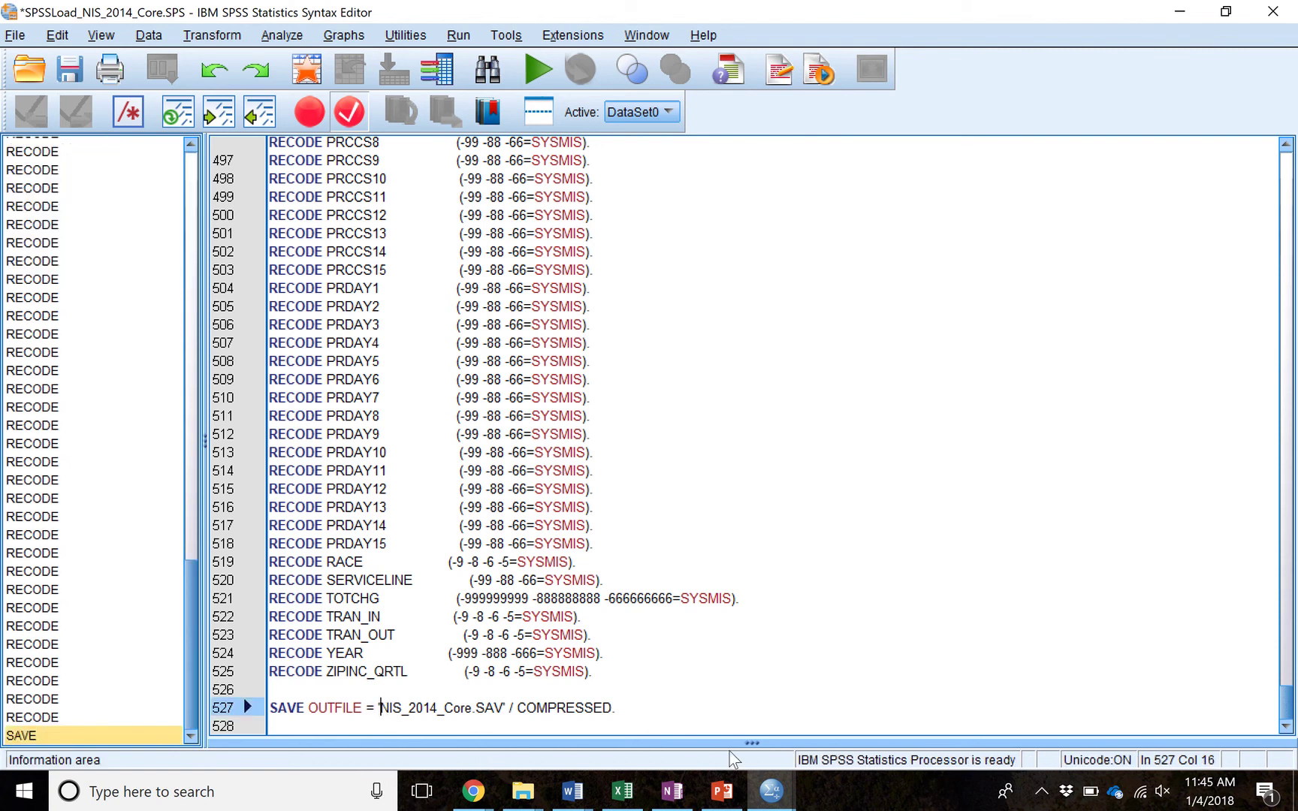
key(ctrl+v)
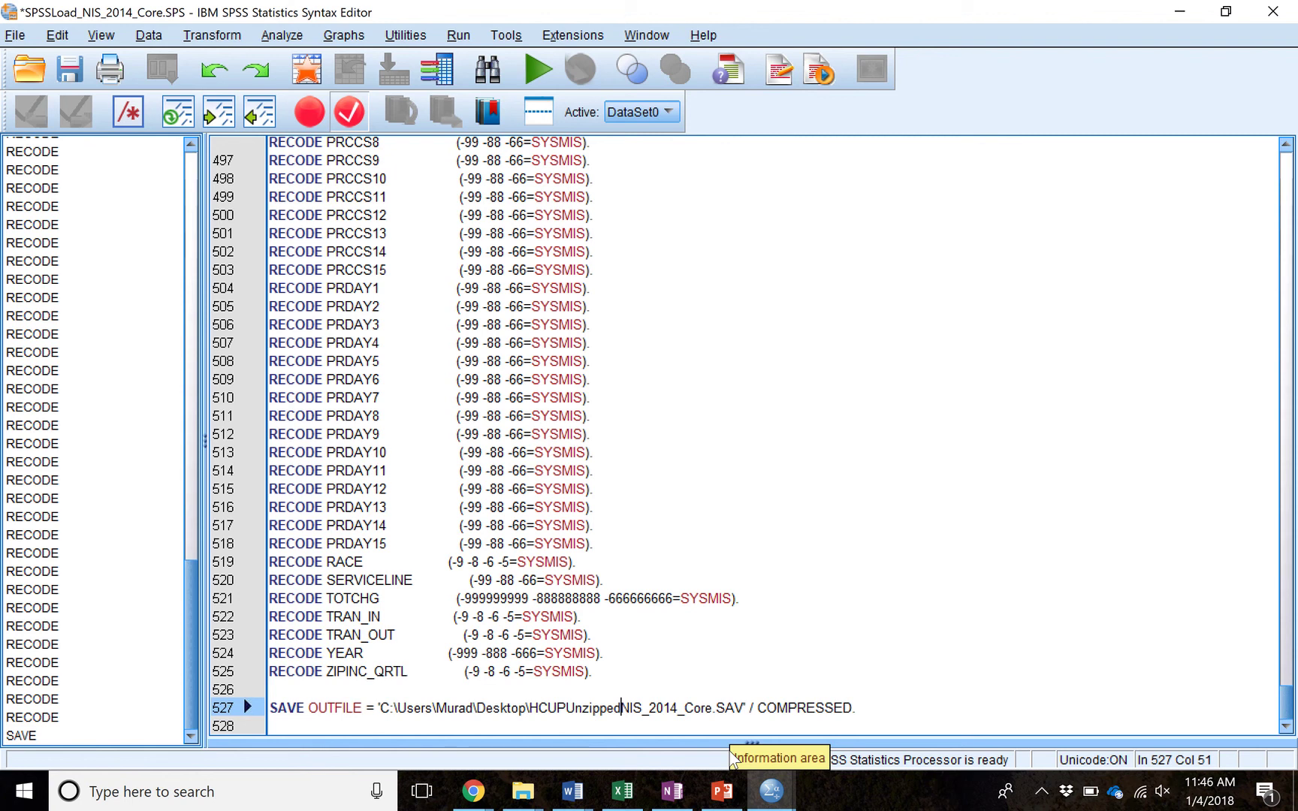
text(\)
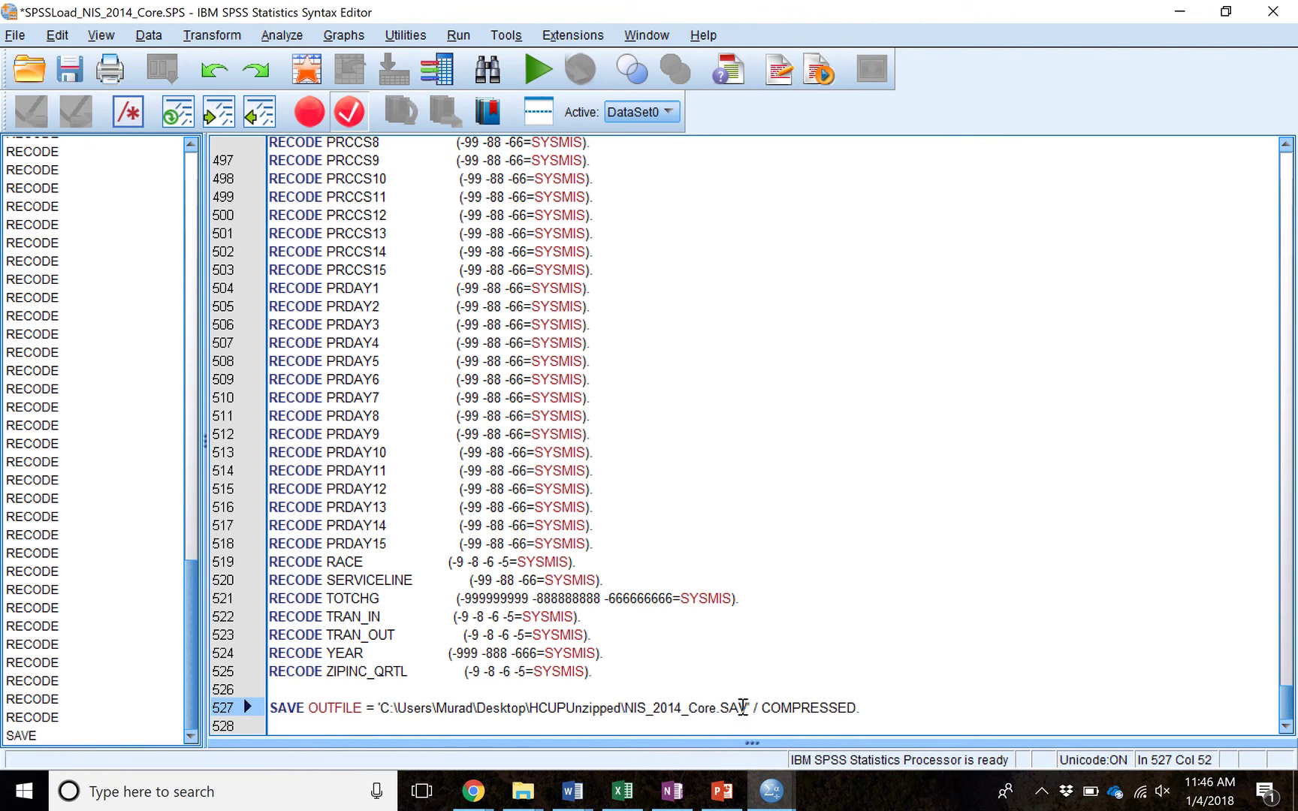
drag(746, 707, 379, 708)
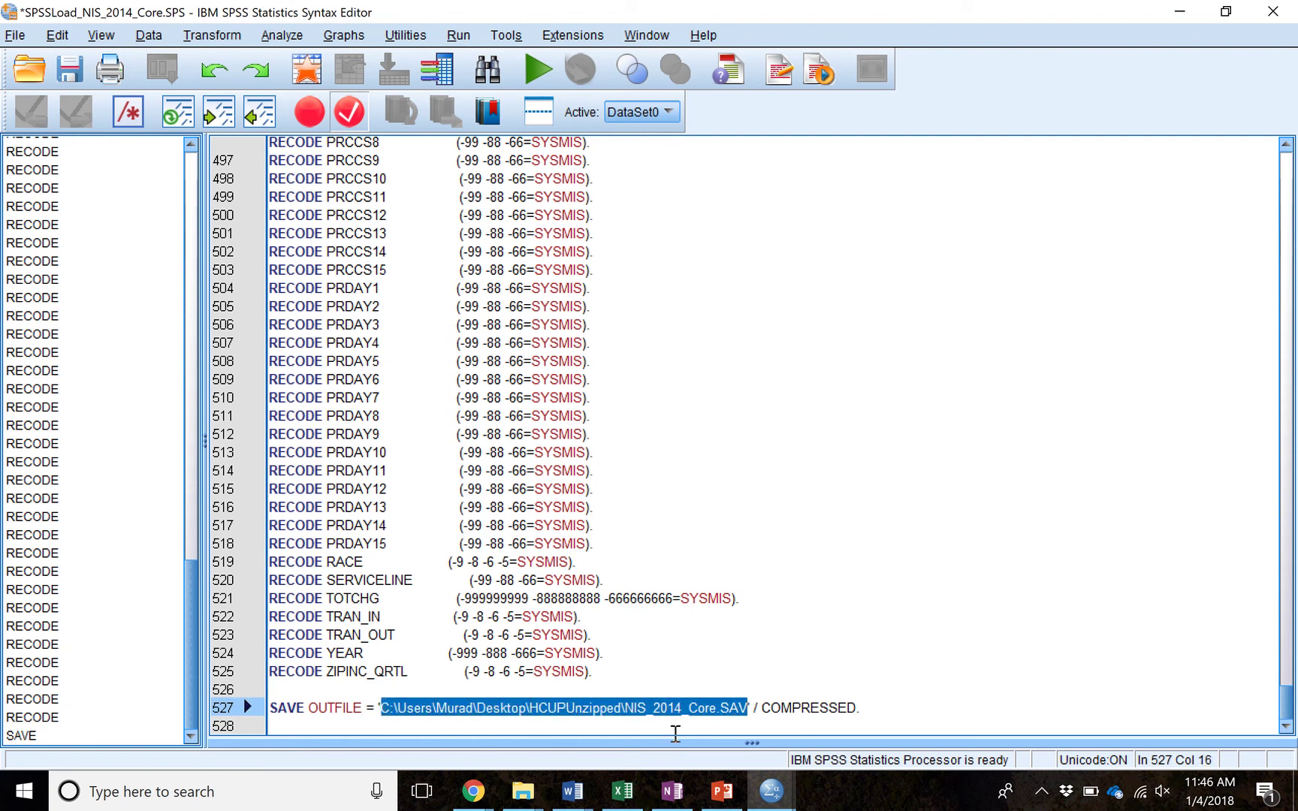
click(1049, 711)
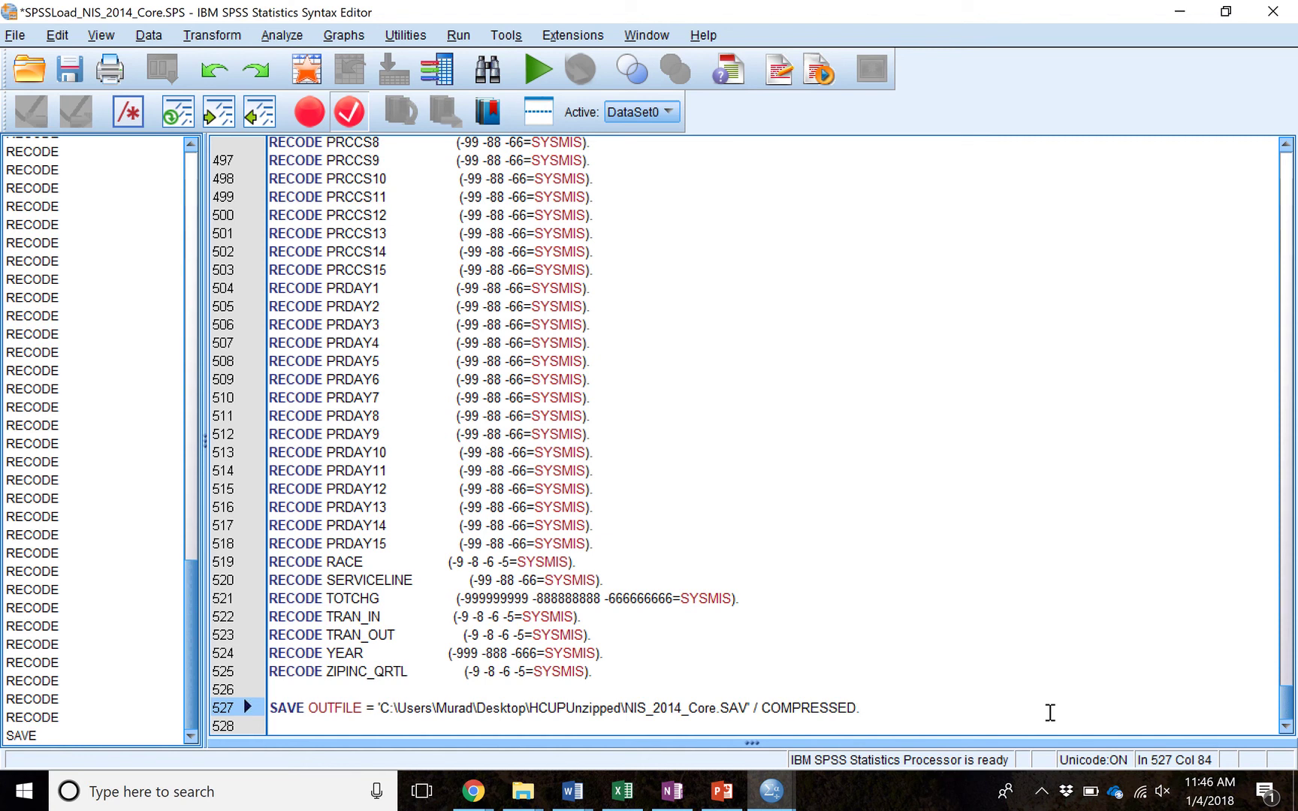
Step: Run the entire SPSSLoad_NIS_2014_Core.SPS syntax and review the commands echoed in the output log
key(ctrl+a)
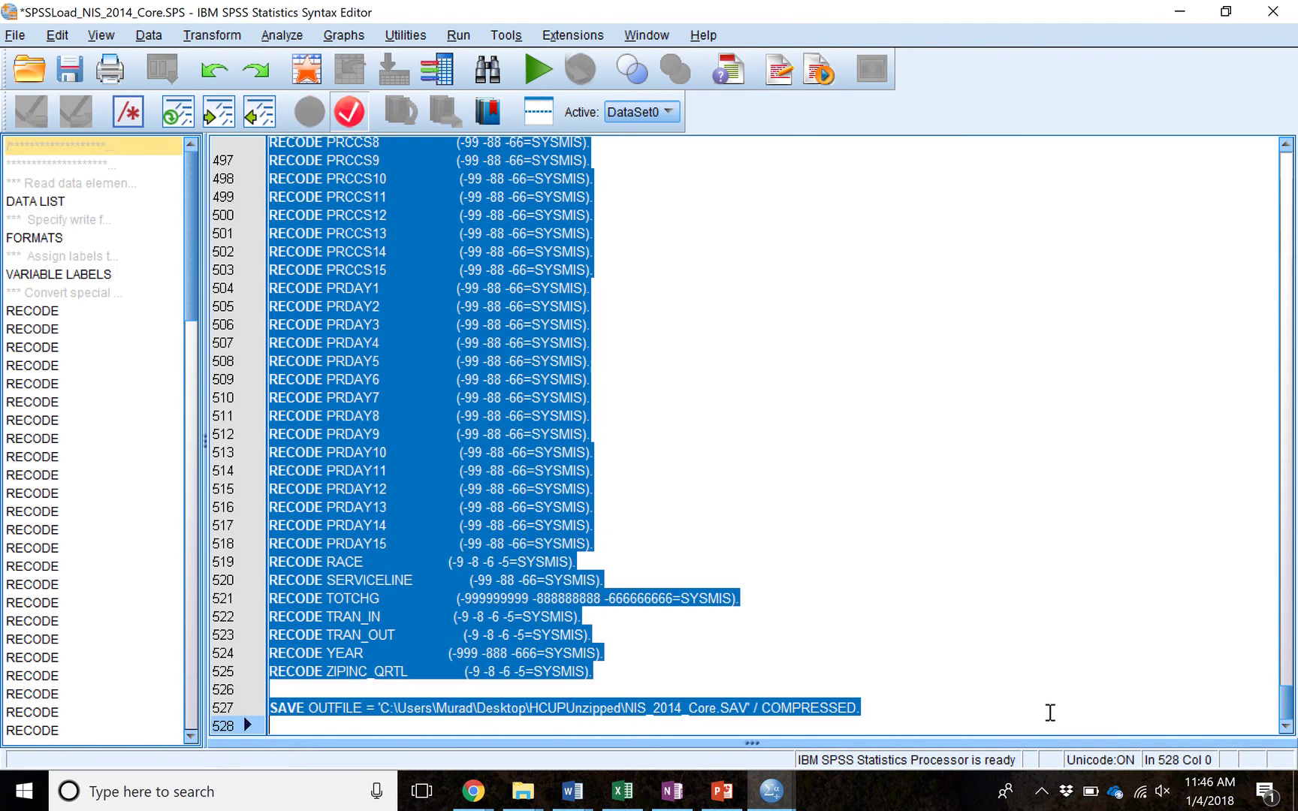
scroll(941, 622, up, 20)
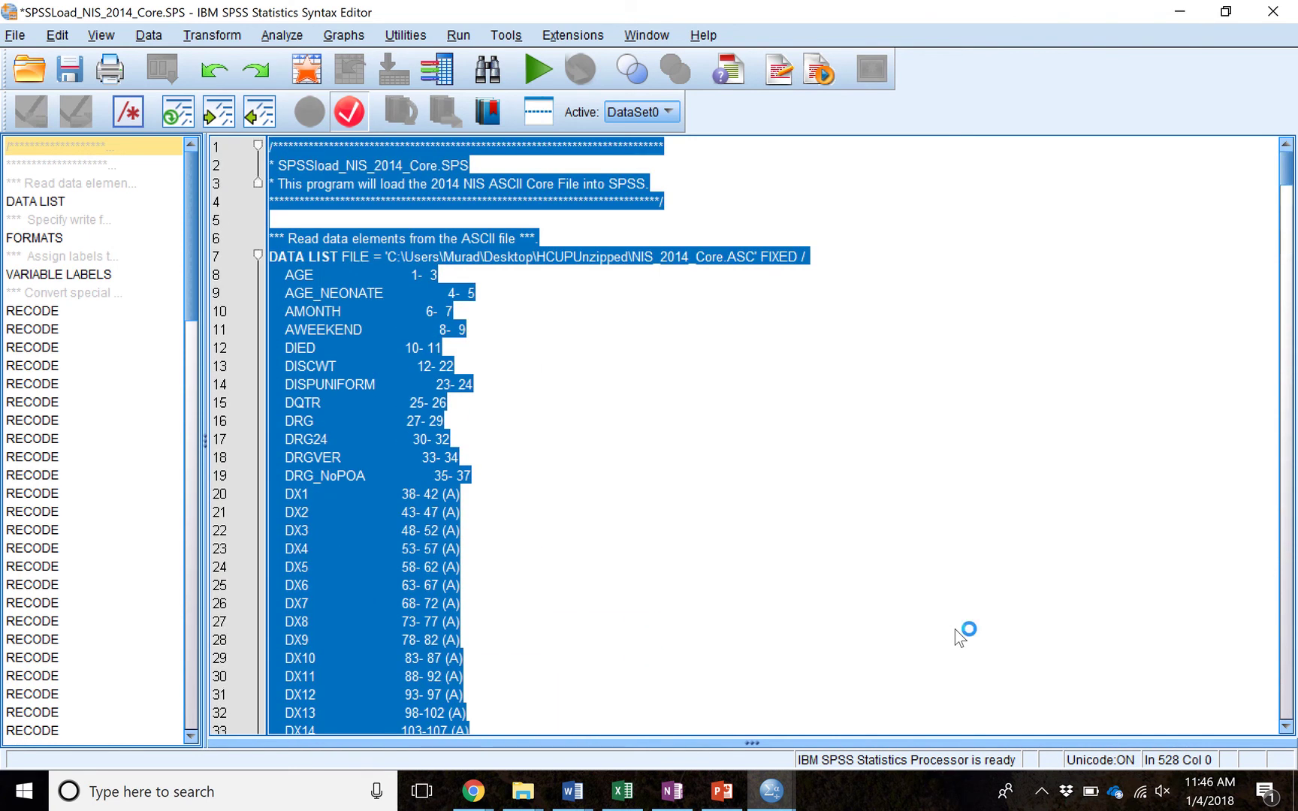
click(537, 73)
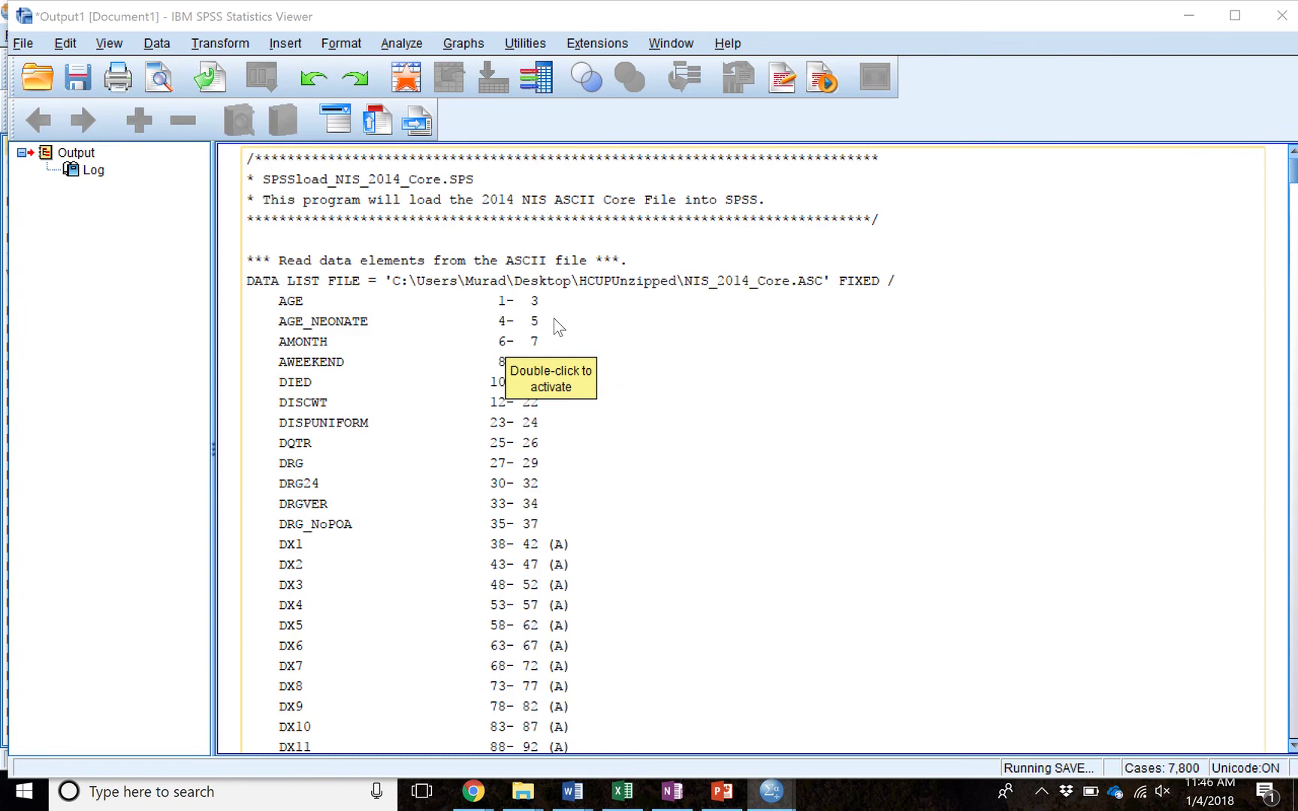
scroll(490, 327, down, 18)
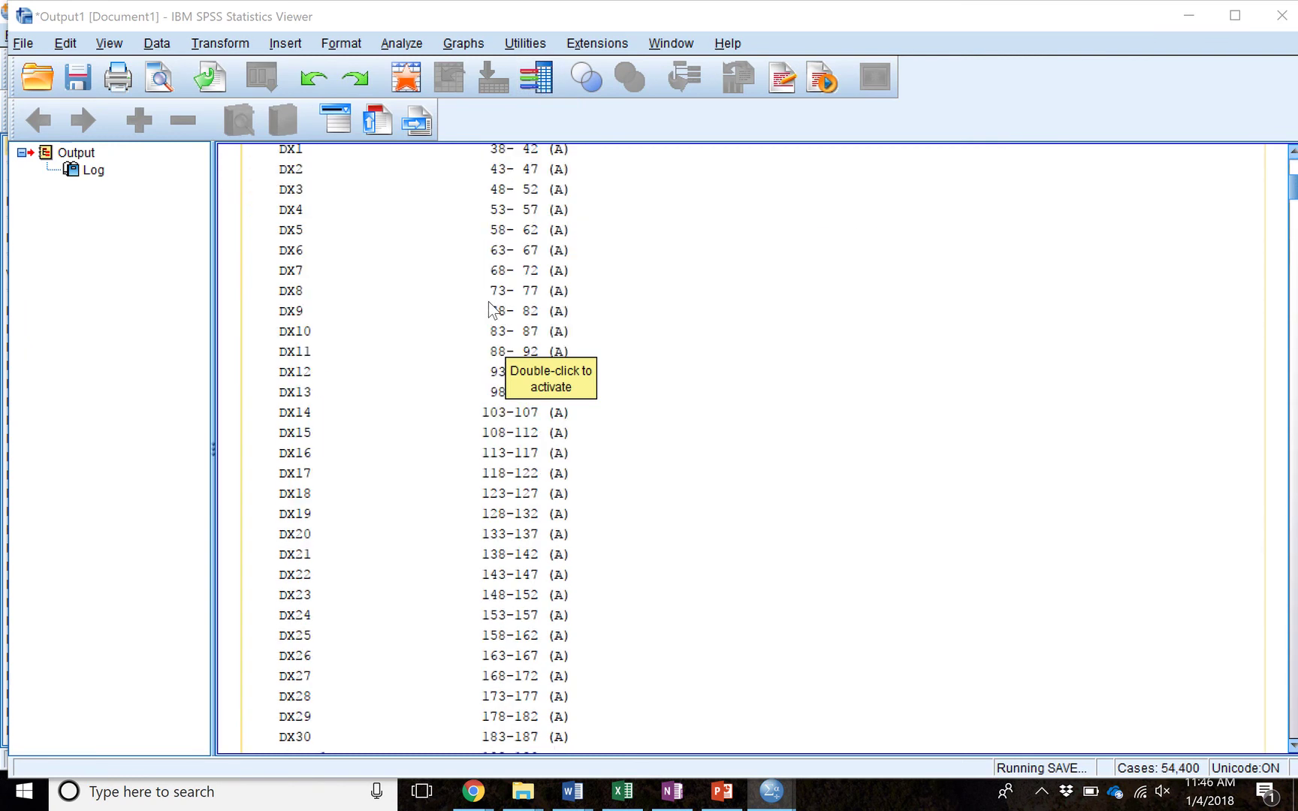
scroll(489, 327, down, 20)
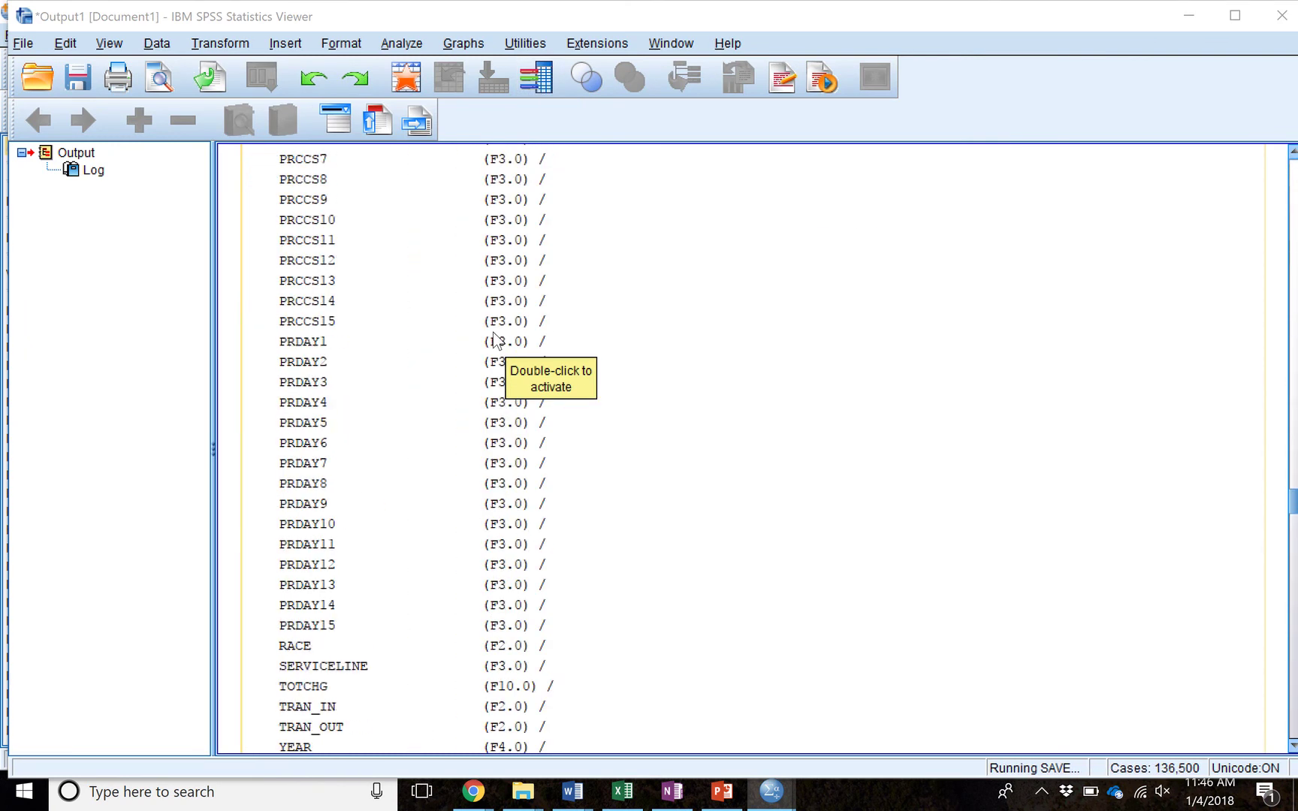
scroll(501, 361, down, 15)
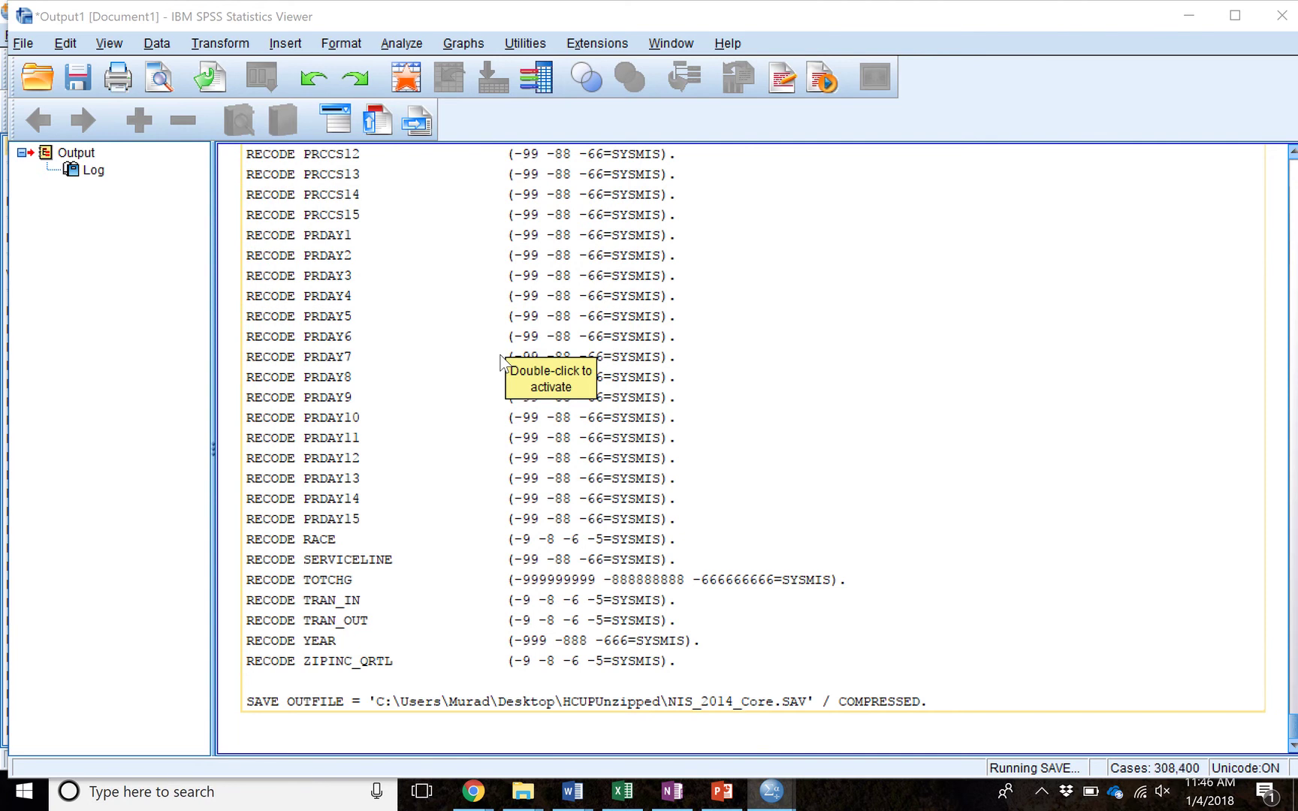
scroll(502, 360, up, 20)
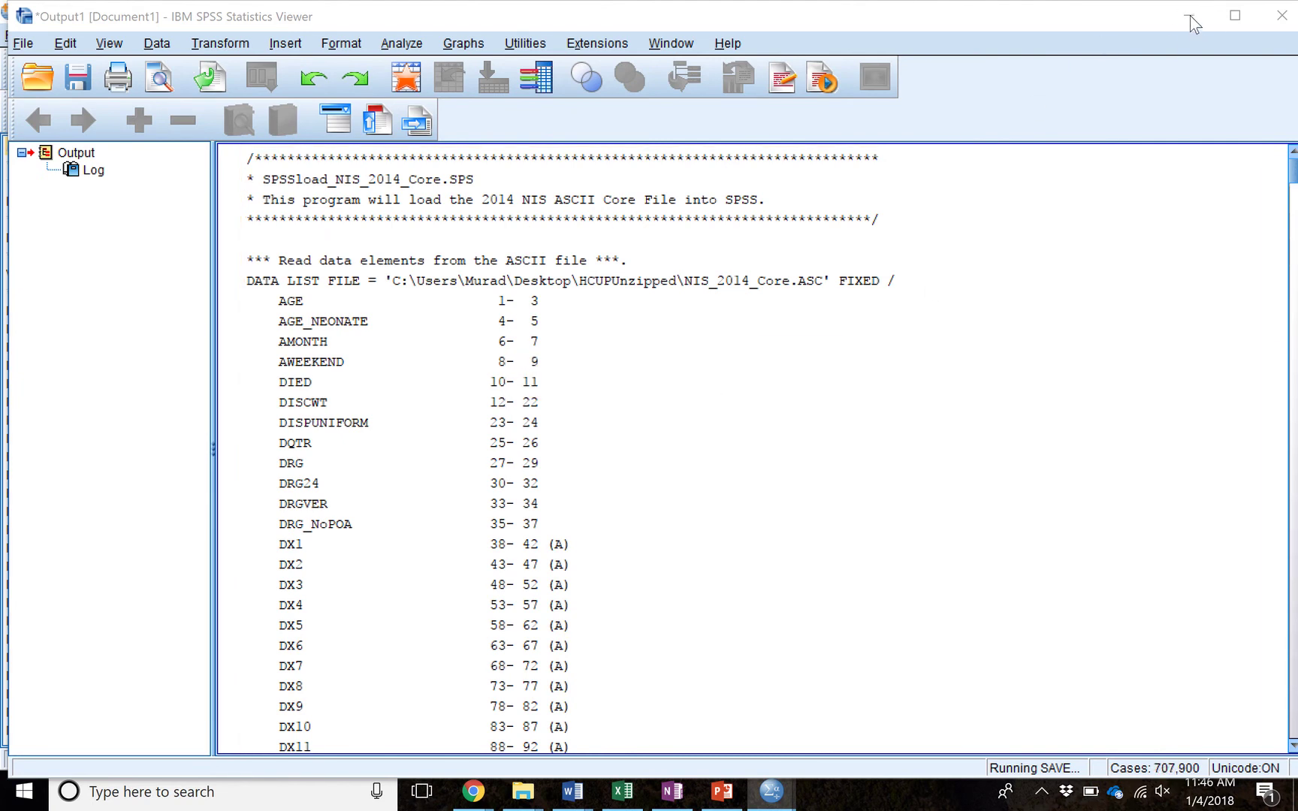
Step: Minimize the SPSS output and syntax windows and select NIS_2014_Core.SAV in the HCUPUnzipped folder in File Explorer
click(1189, 15)
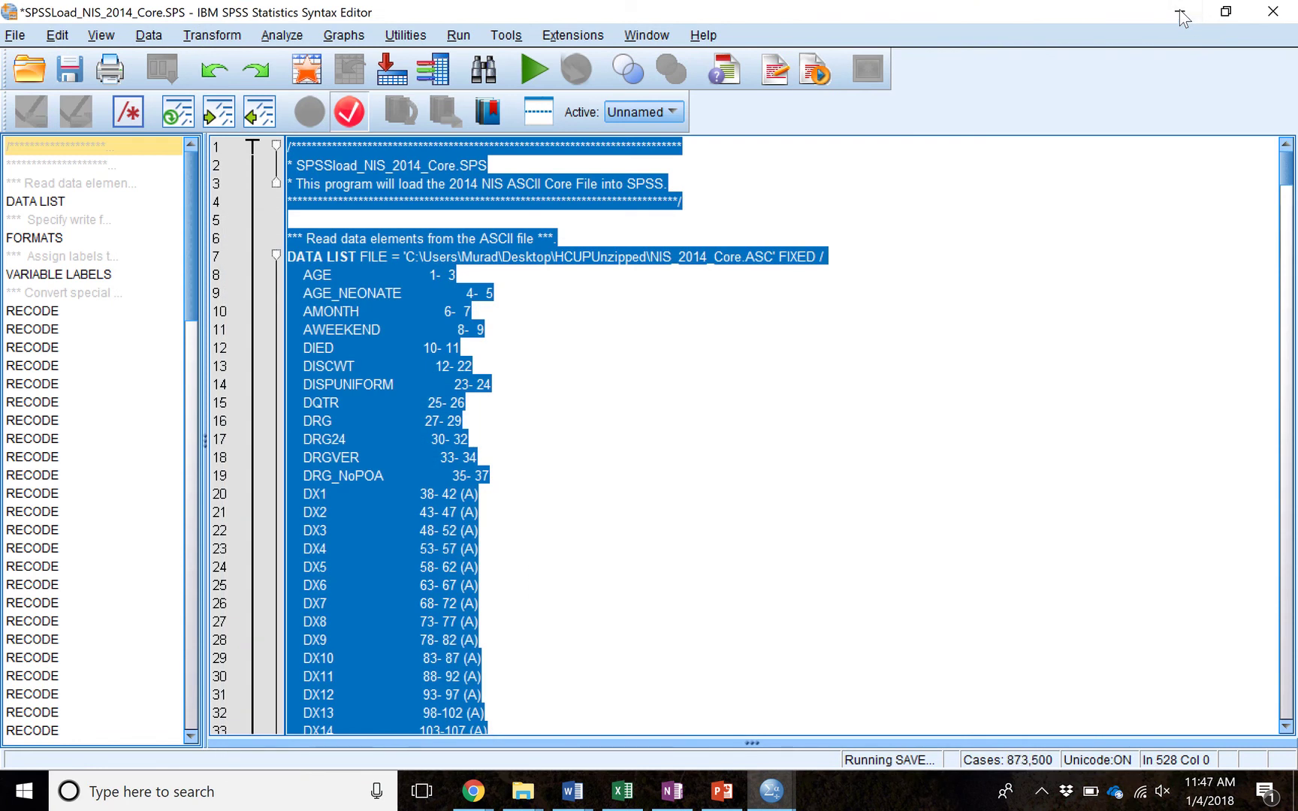
click(1188, 14)
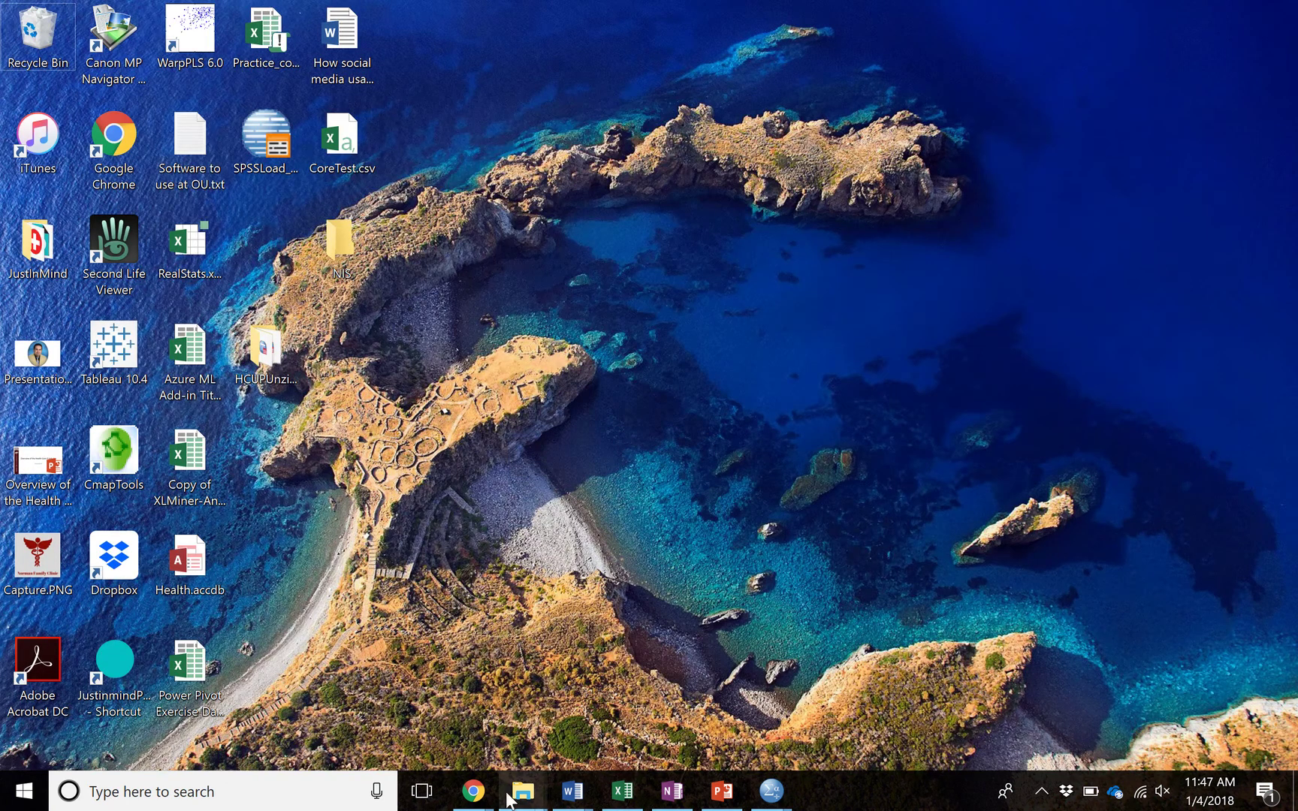
mouse_move(522, 791)
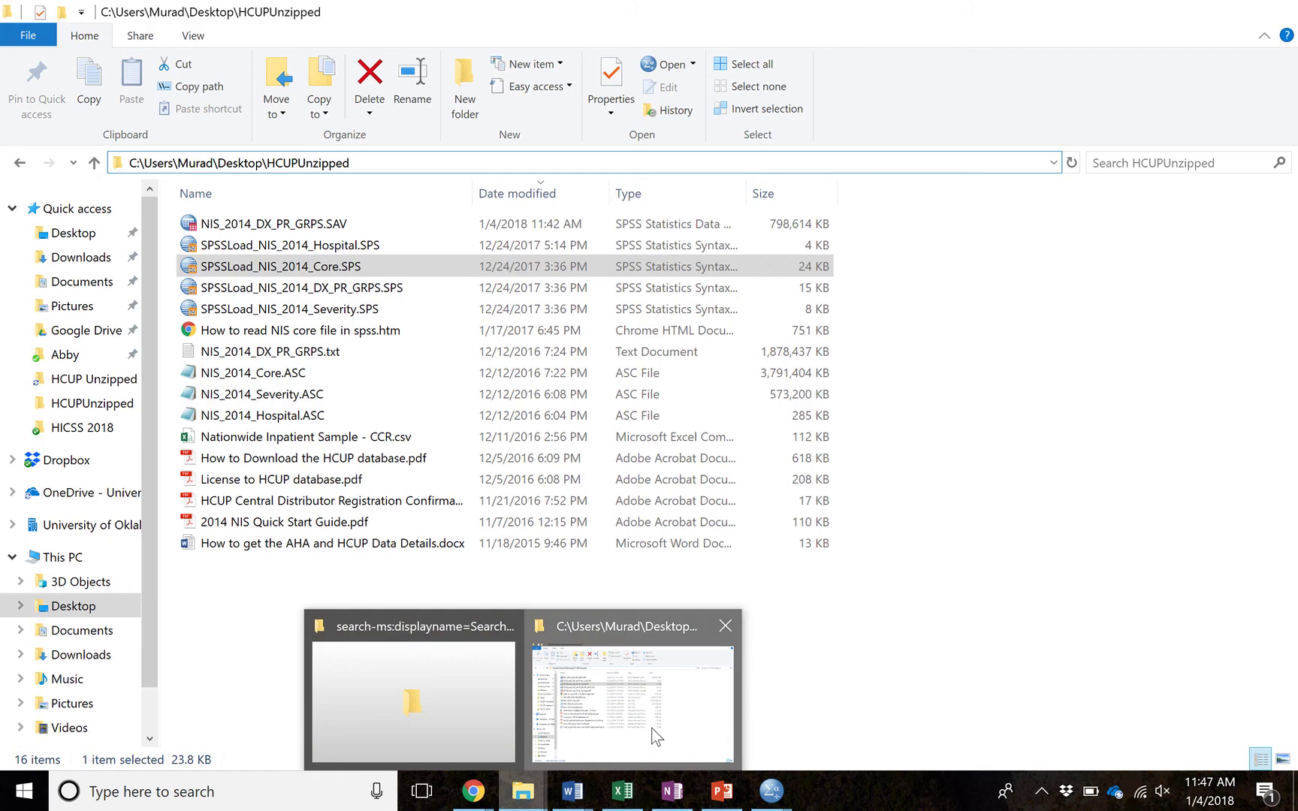
click(647, 730)
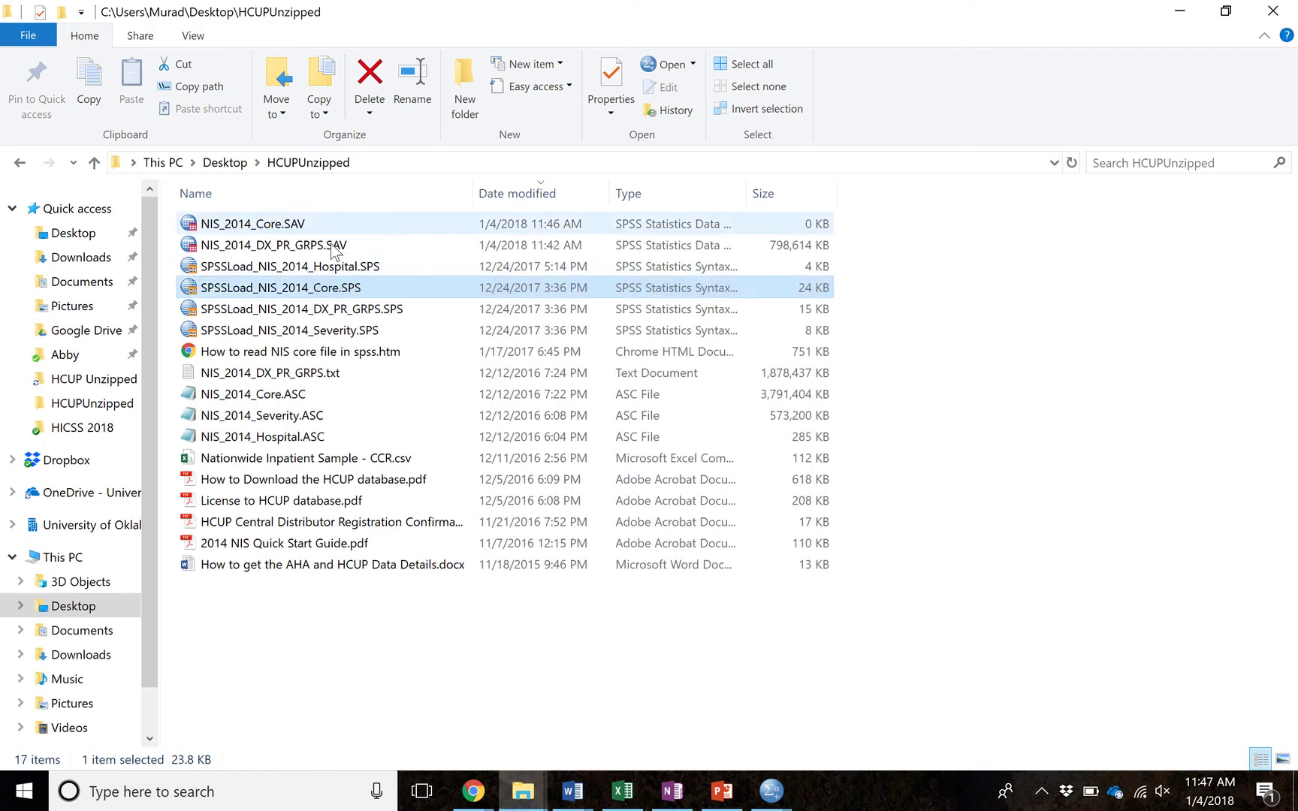
click(278, 226)
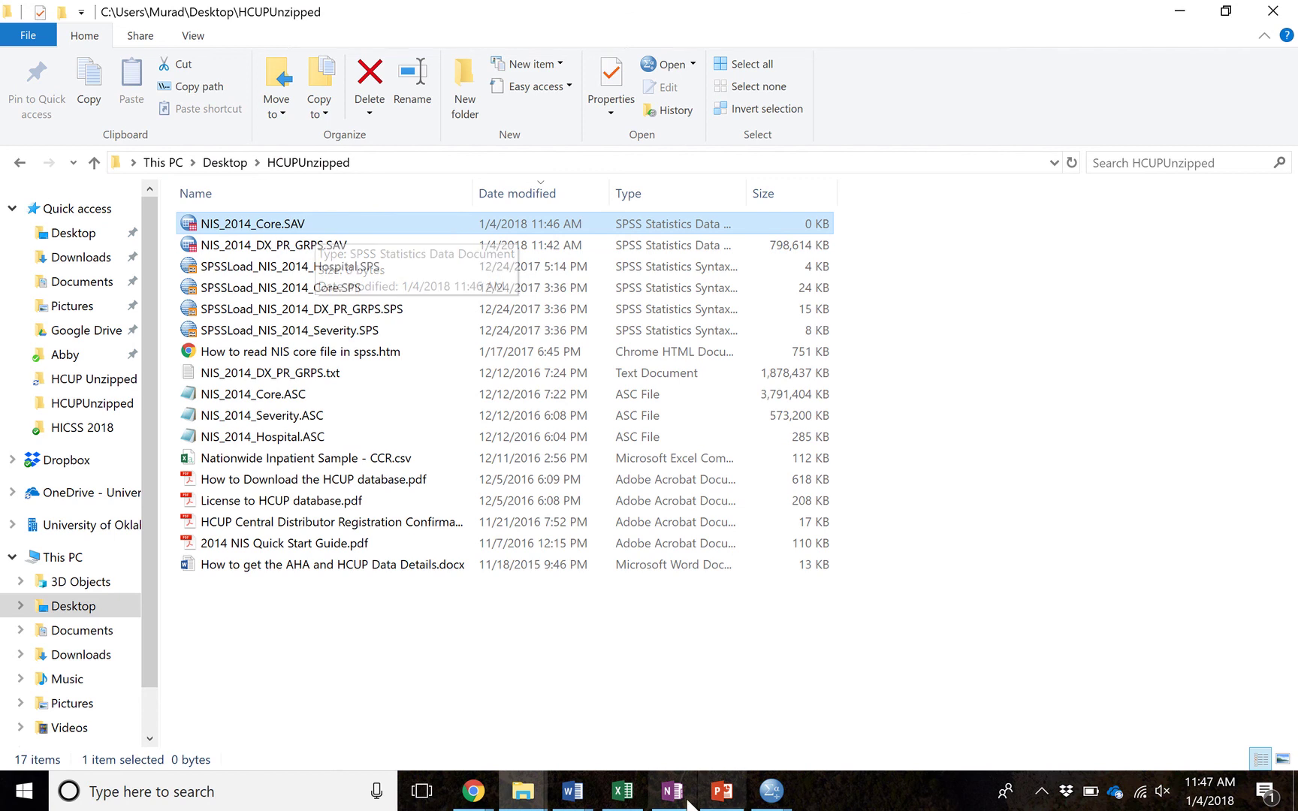
Step: Try to close all SPSS windows and exit SPSS while the SAVE command is running
right_click(772, 791)
click(752, 741)
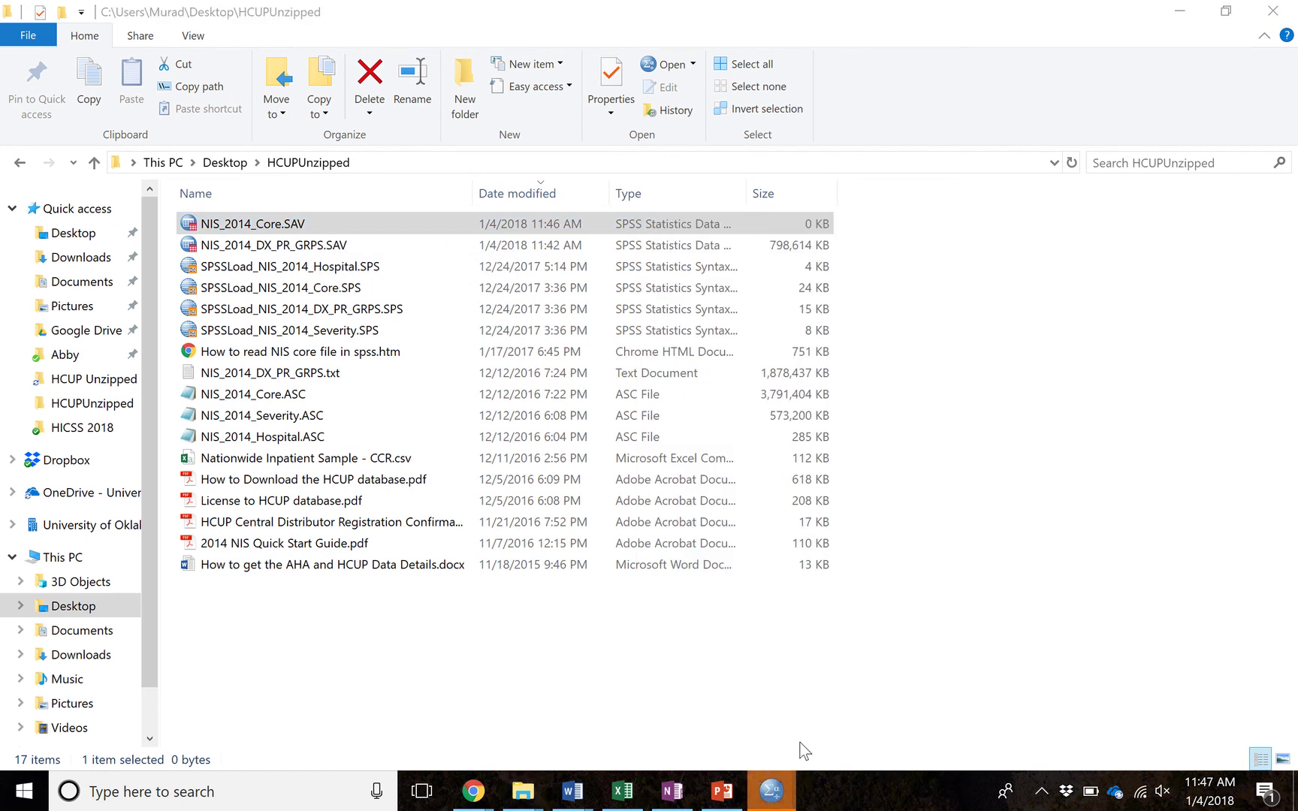
mouse_move(771, 790)
click(987, 700)
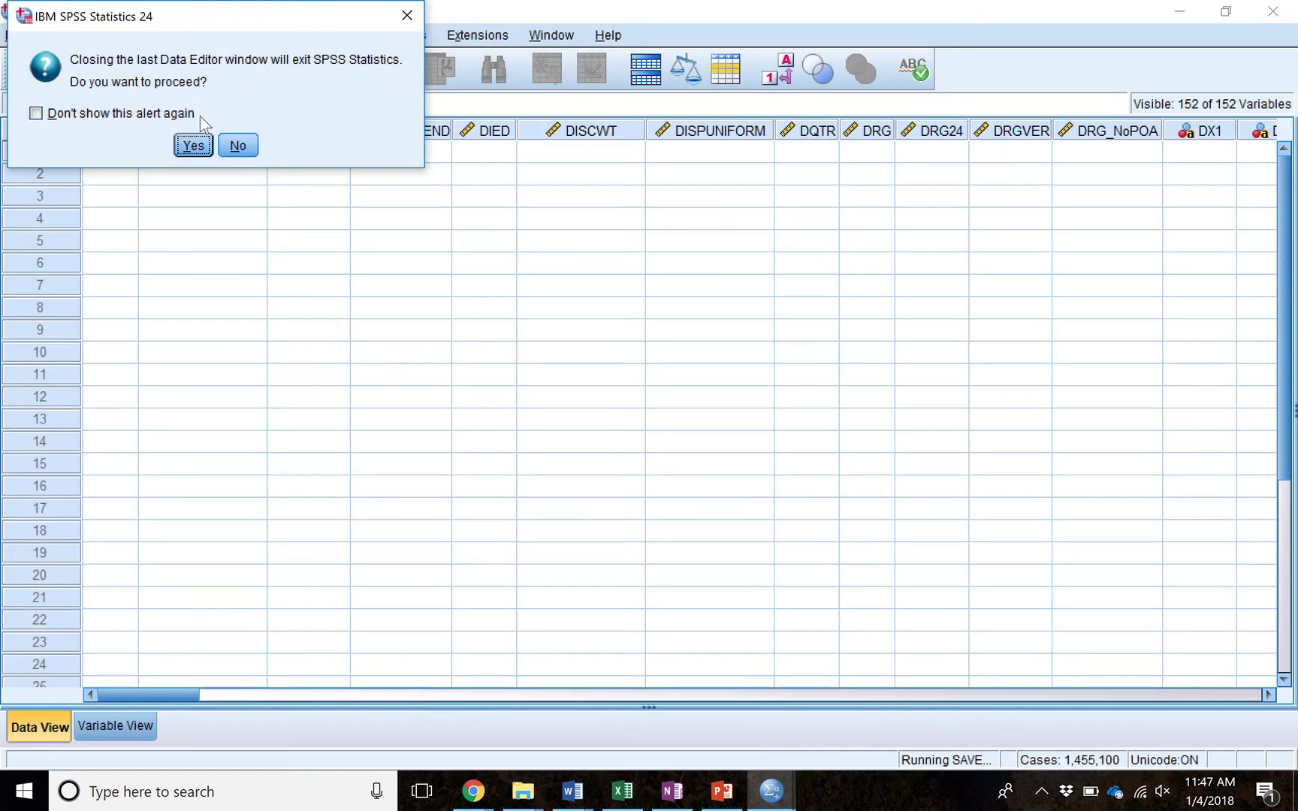
click(196, 147)
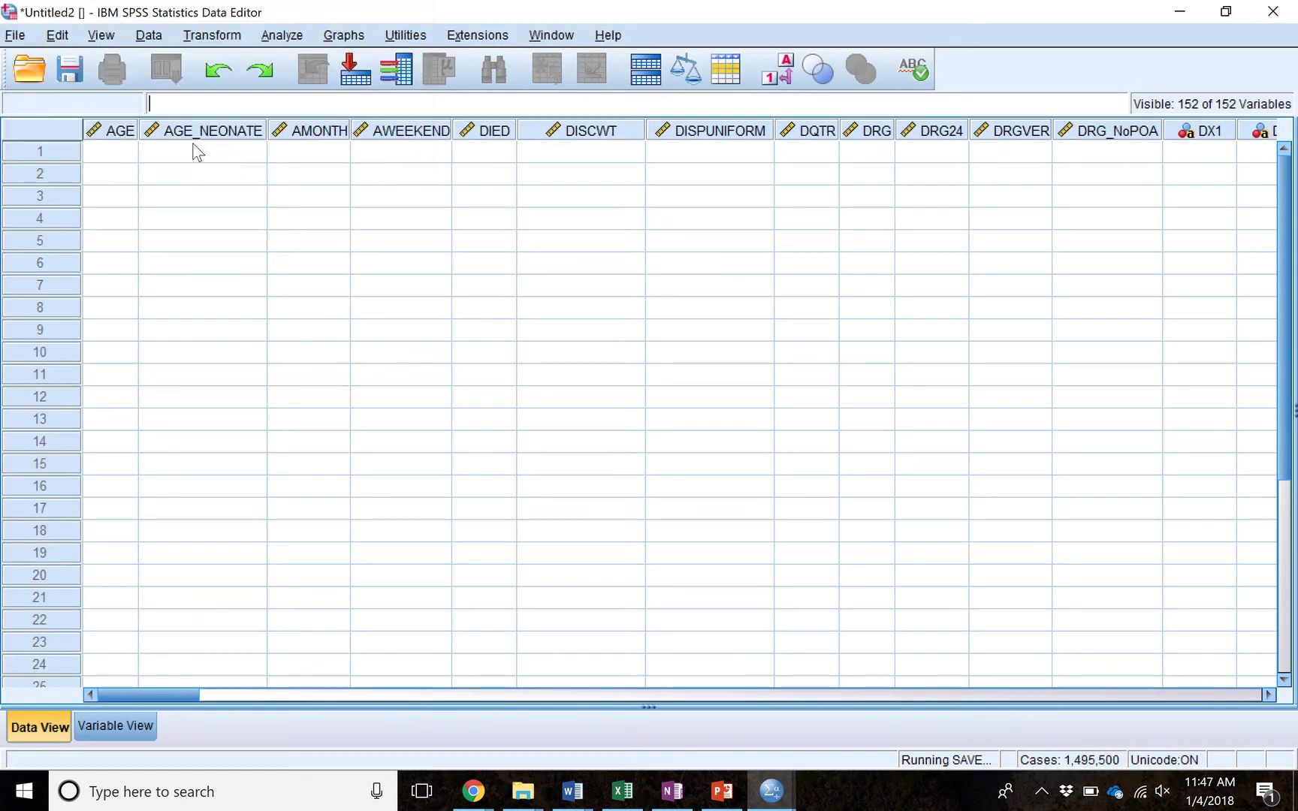
click(1273, 12)
click(637, 446)
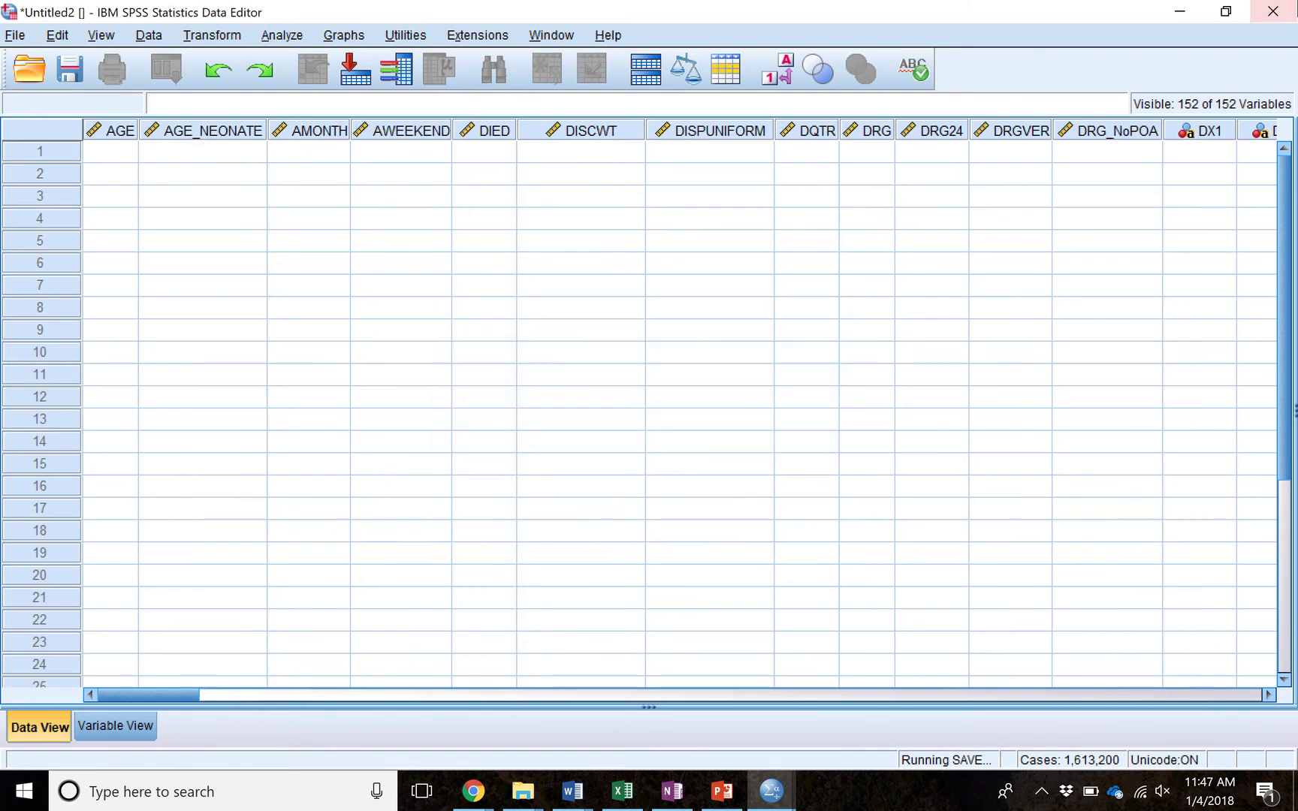
click(1272, 11)
click(676, 443)
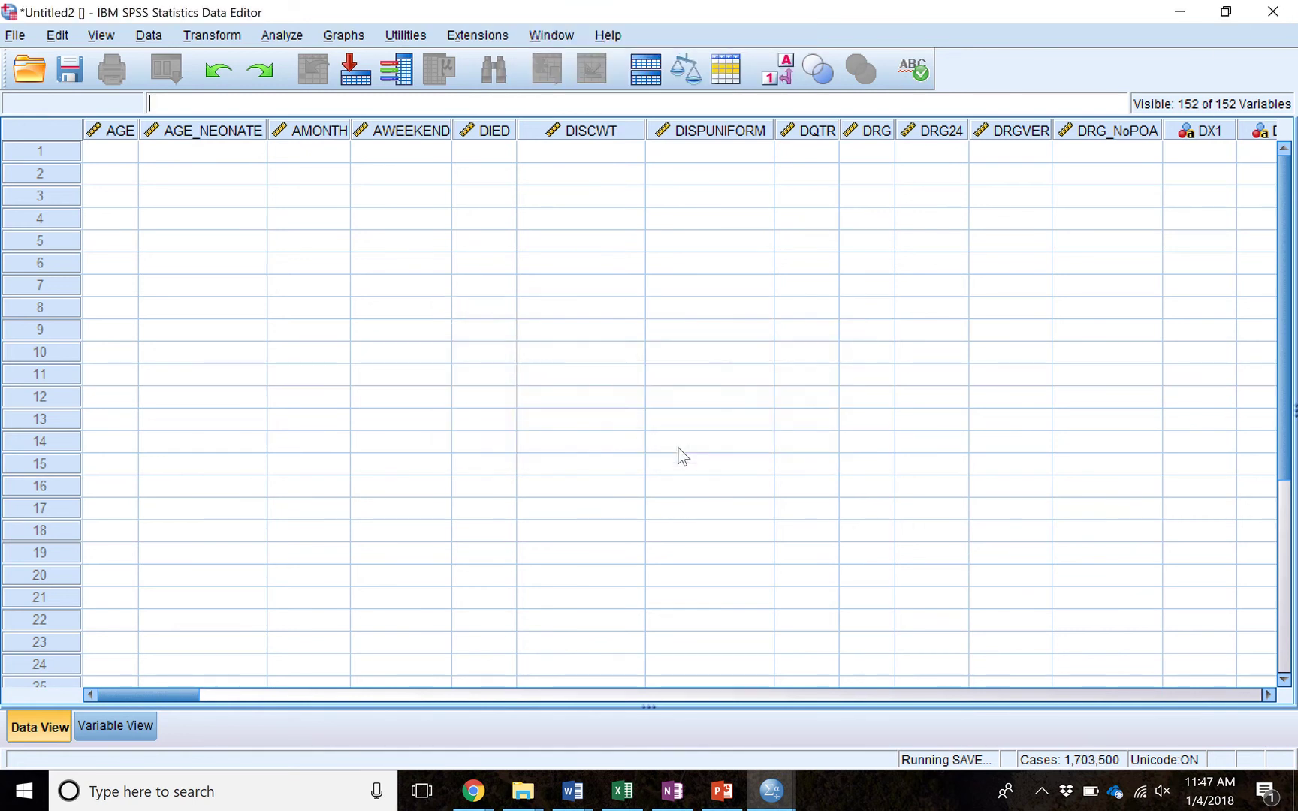
click(1272, 11)
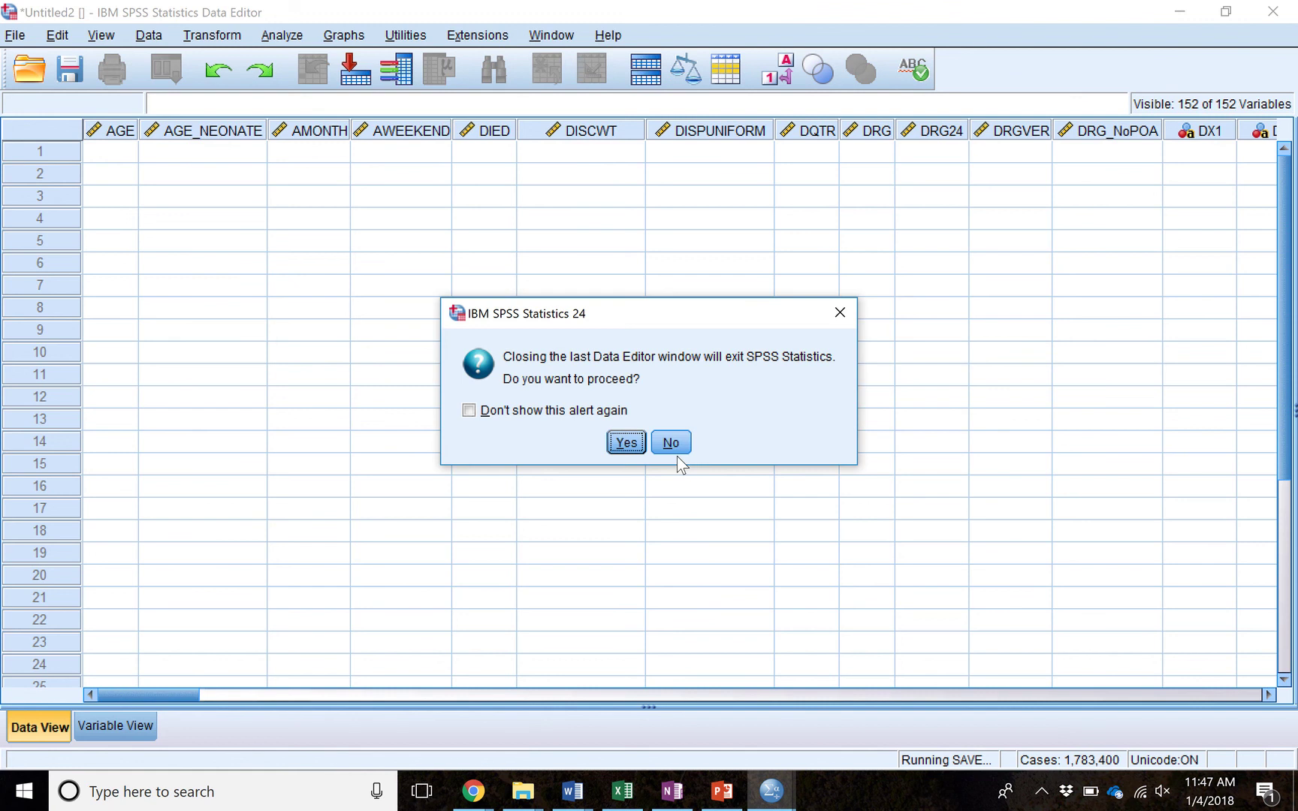
click(627, 443)
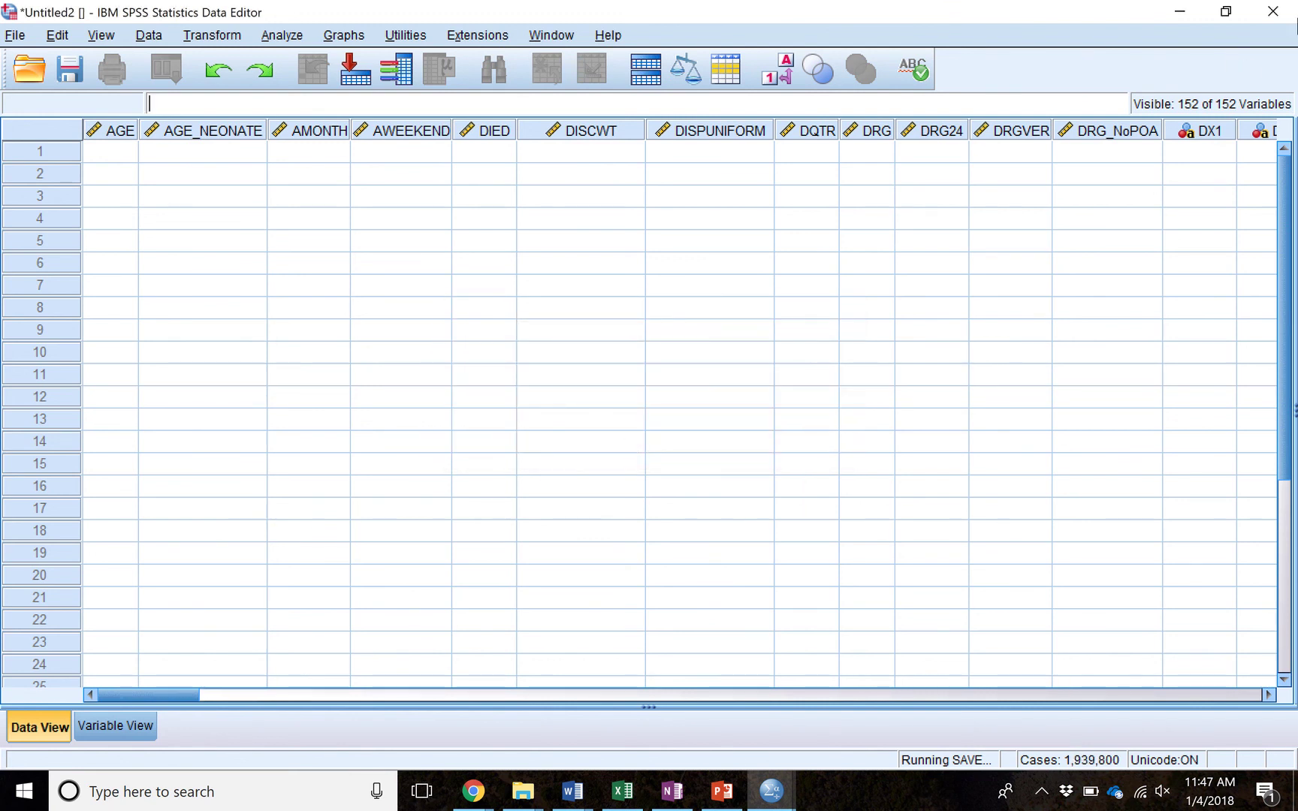
click(1272, 11)
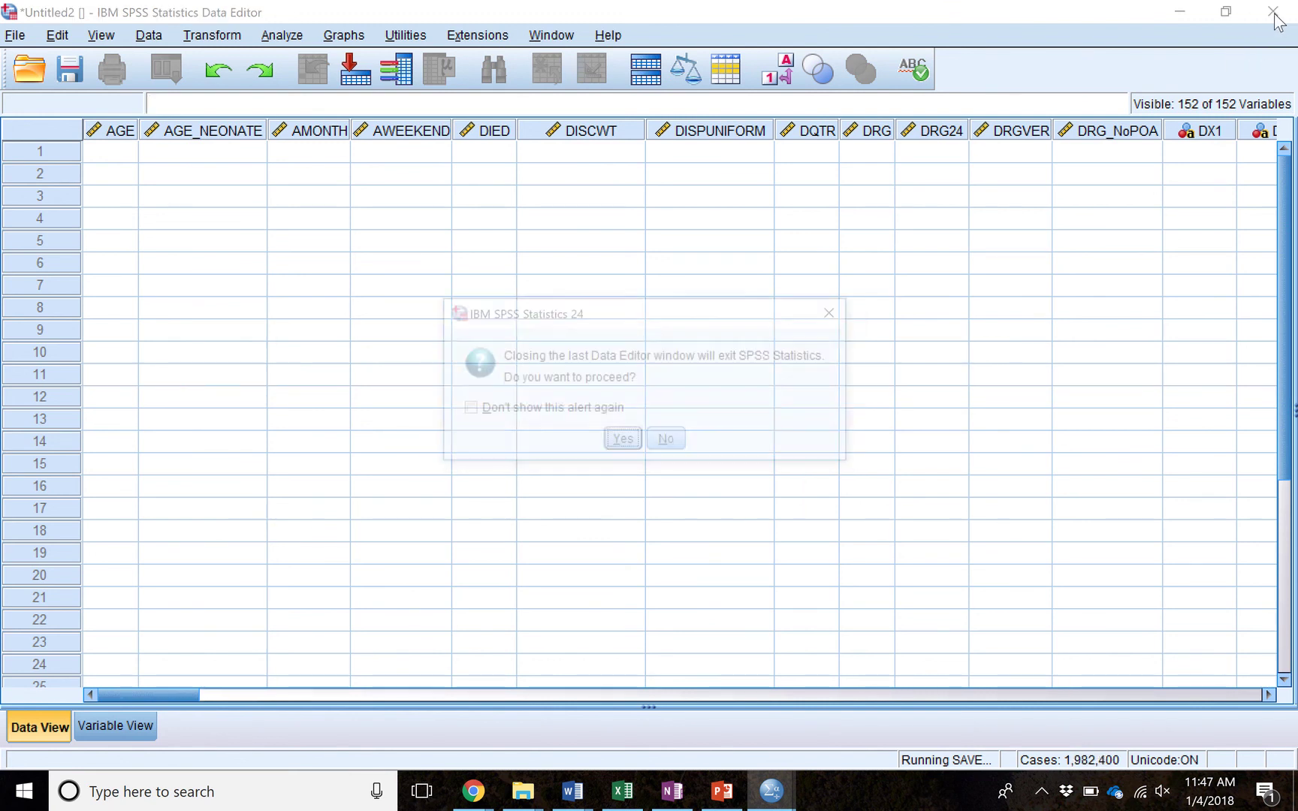
click(670, 443)
Step: Minimize the Data Editor and try to open NIS_2014_Core.SAV from the HCUPUnzipped folder
click(1179, 11)
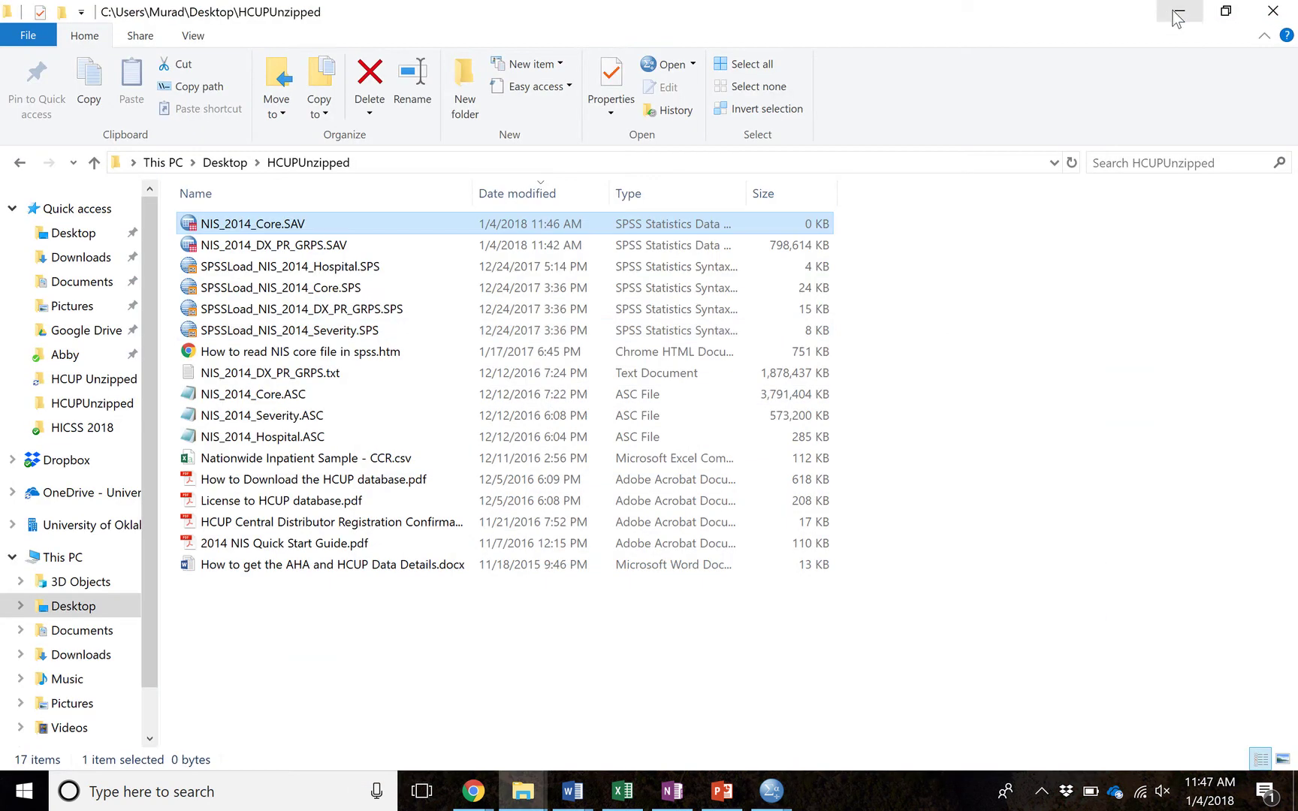
double_click(332, 226)
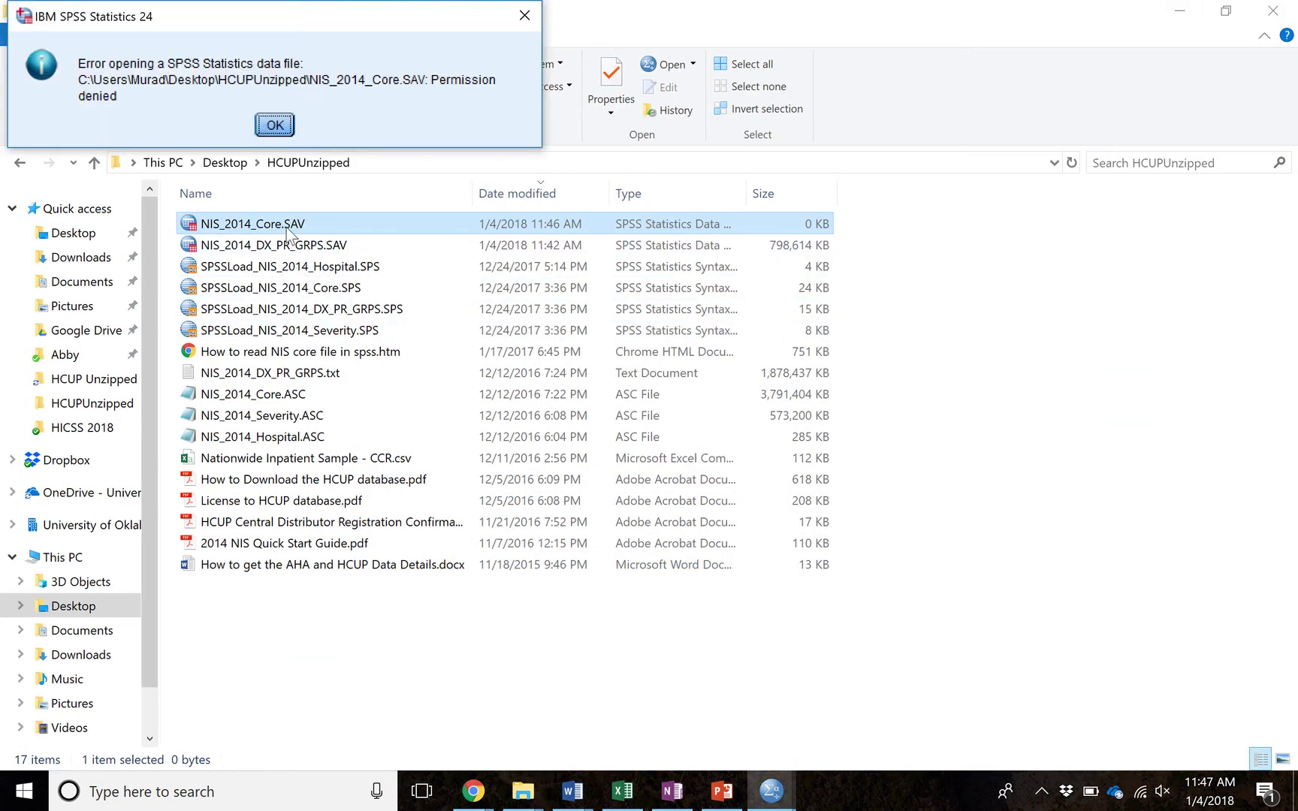
click(275, 125)
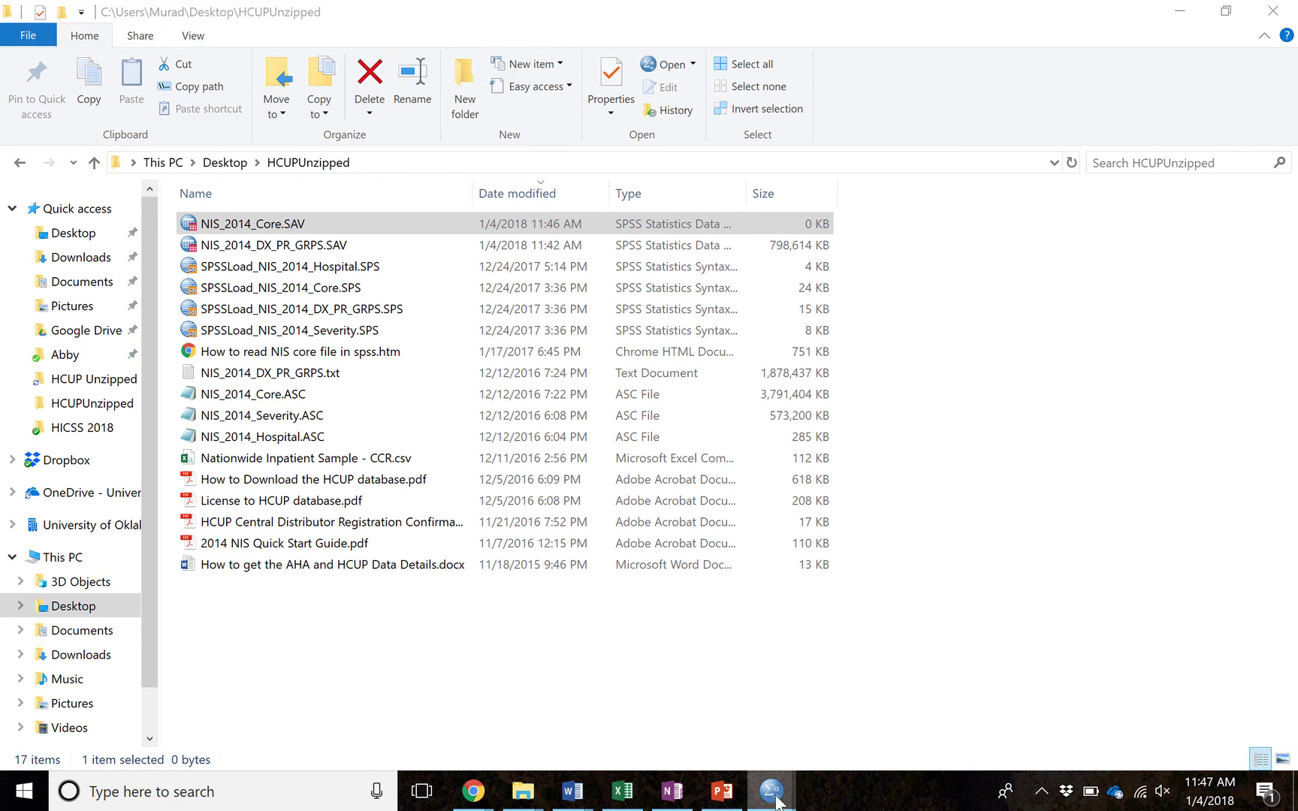
Step: End the IBM SPSS Statistics 24.0 process in Task Manager, then close Task Manager
right_click(838, 792)
click(894, 709)
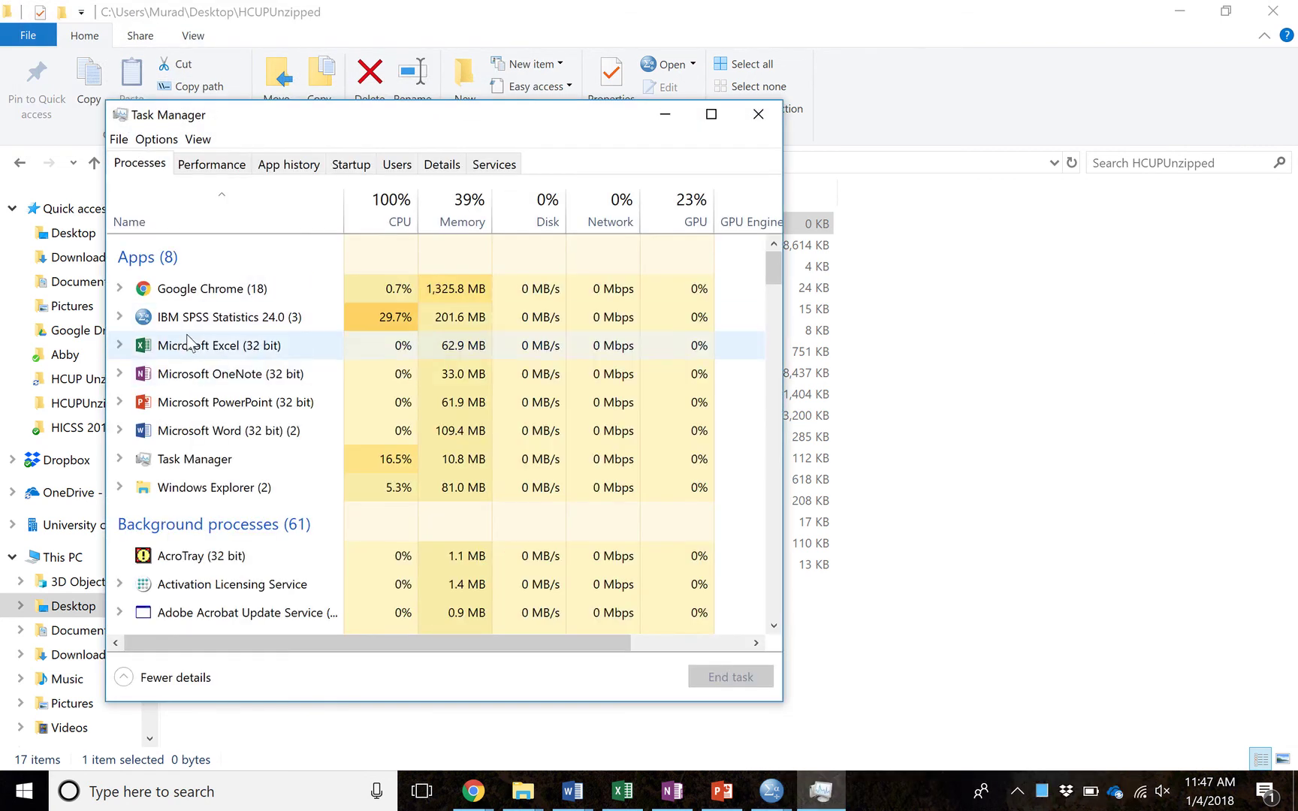
click(214, 319)
click(740, 680)
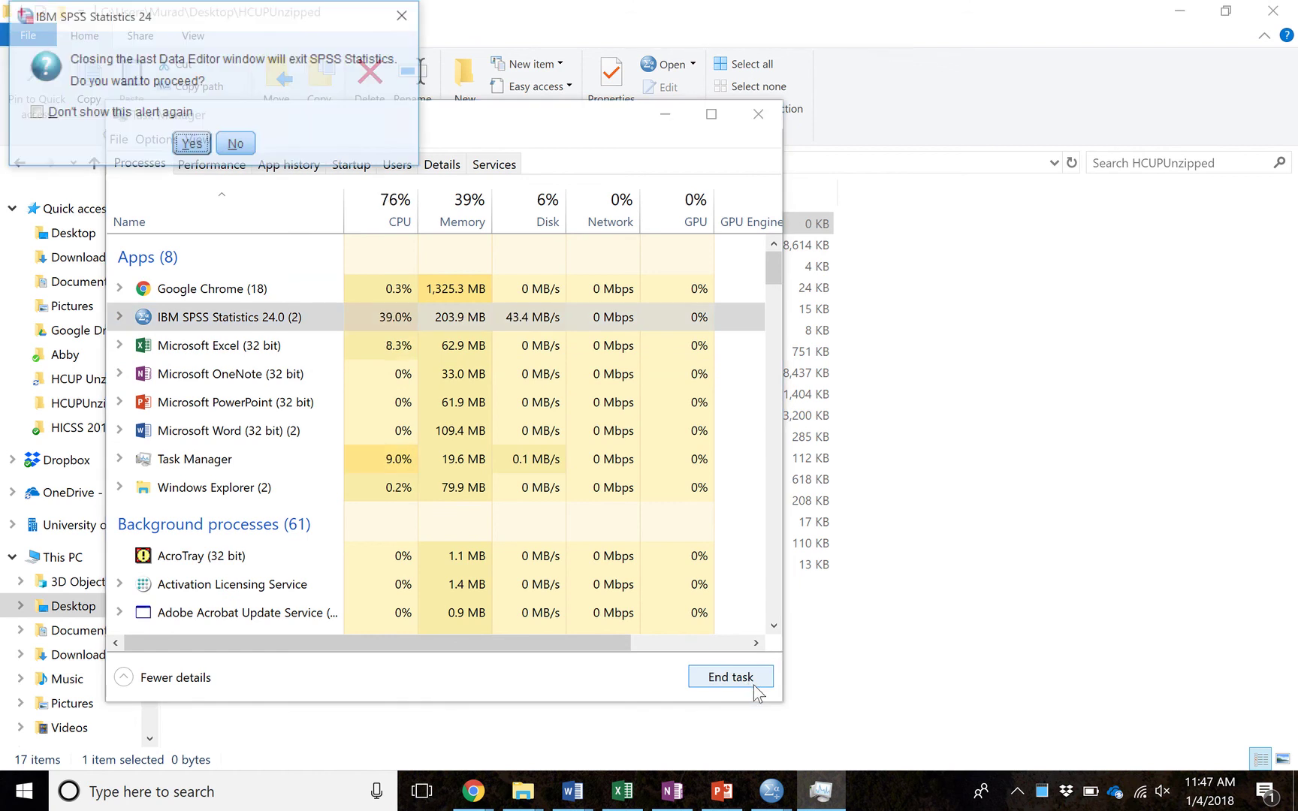
click(754, 117)
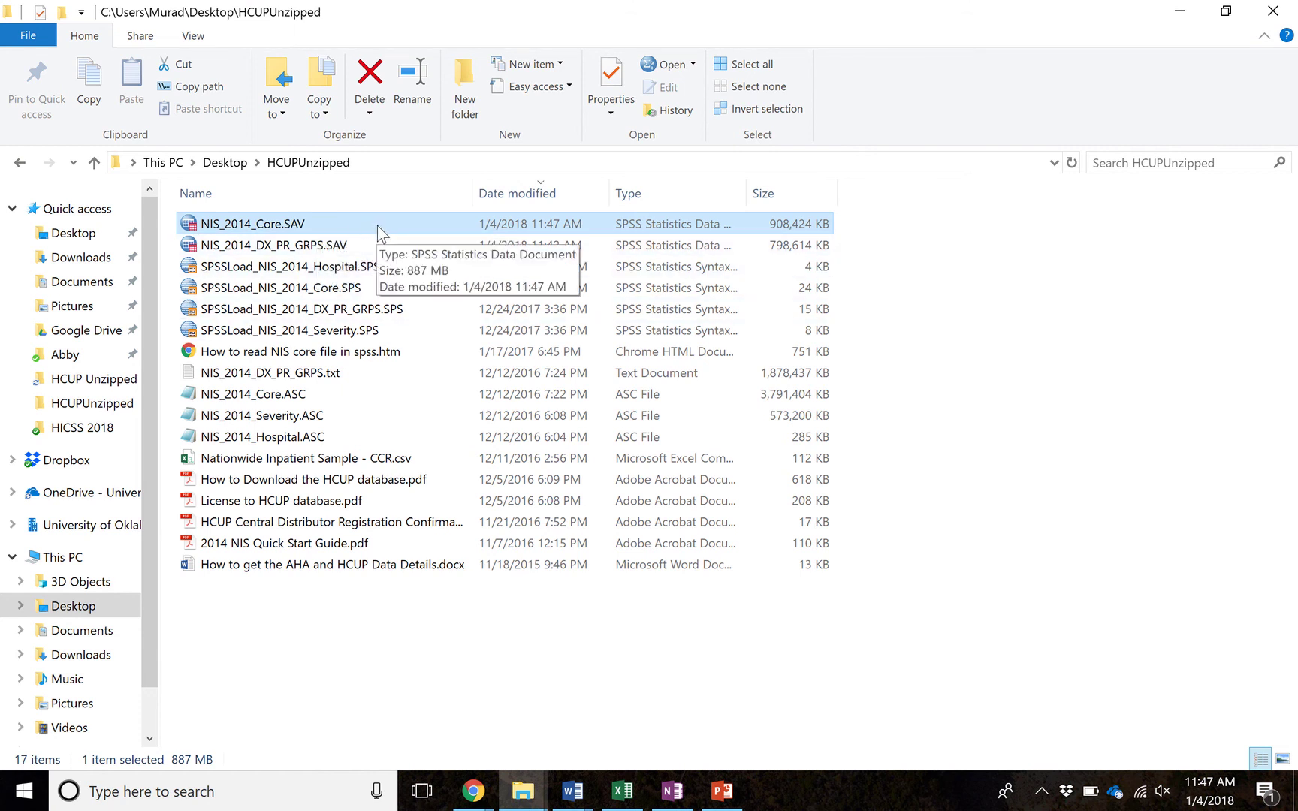
Step: Open NIS_2014_Core.SAV from the HCUPUnzipped folder in SPSS and review its variable definitions
key(F2)
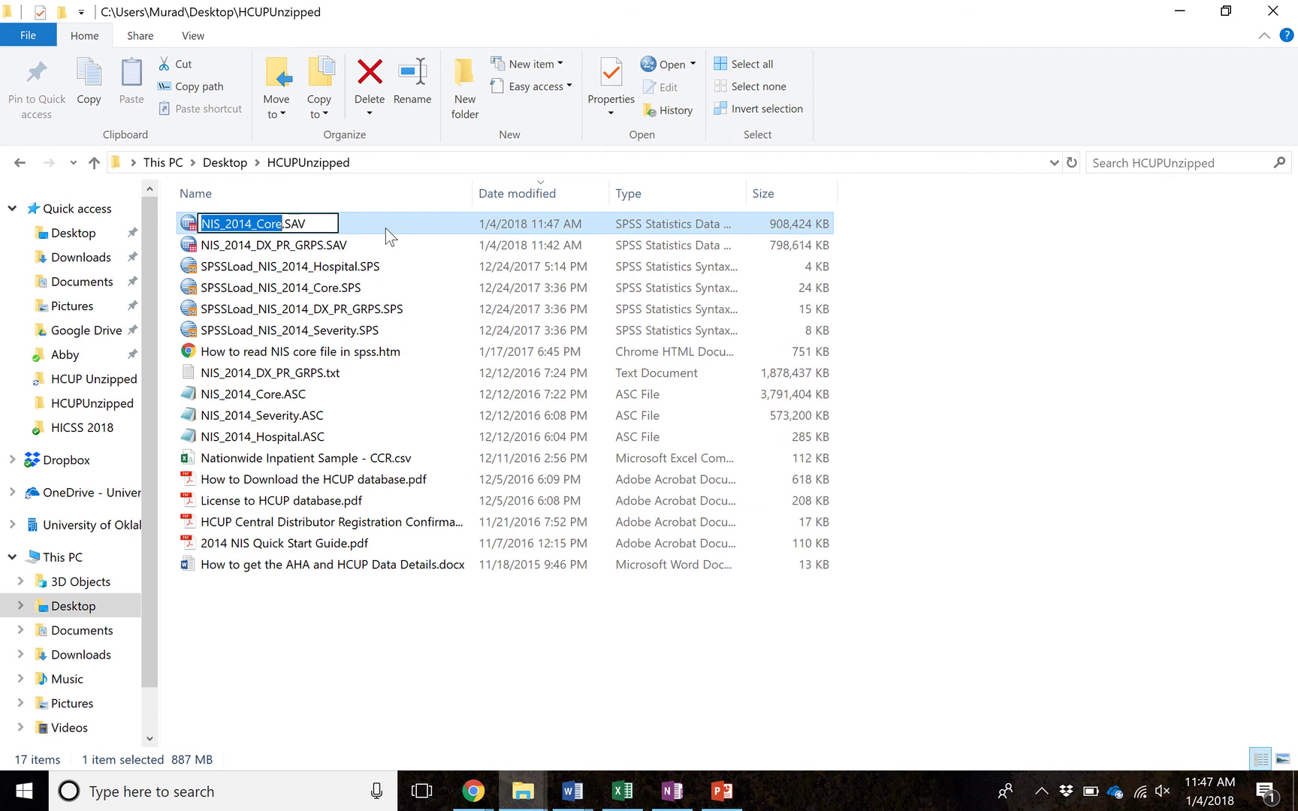
double_click(390, 225)
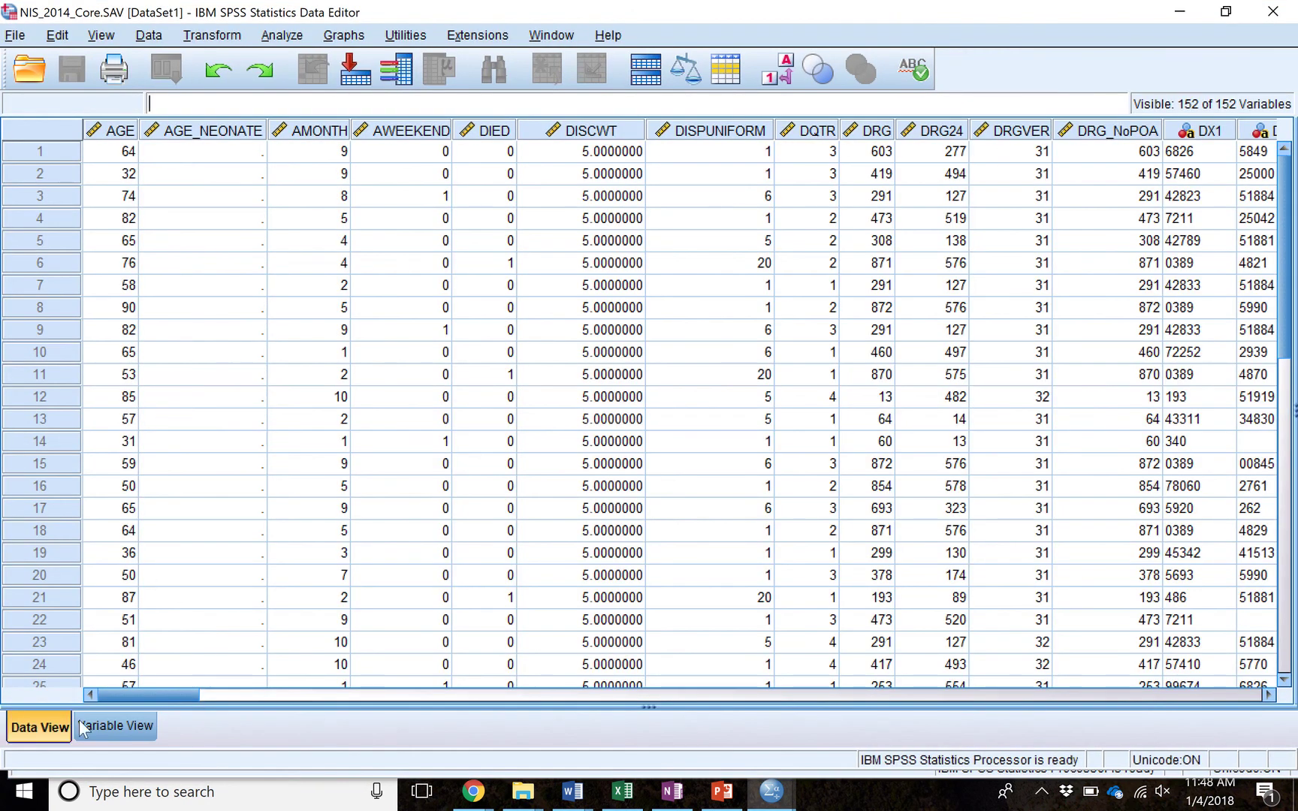
click(117, 728)
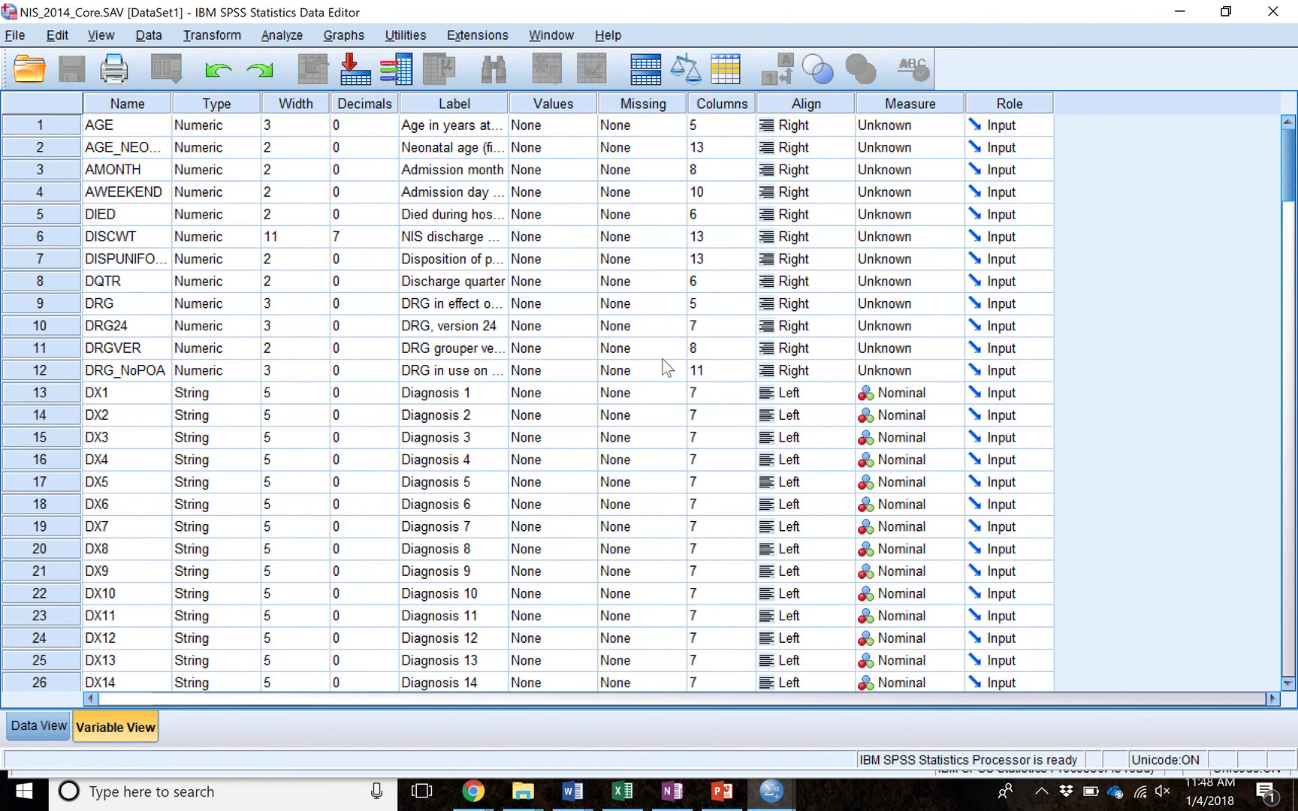
scroll(443, 447, down, 20)
scroll(443, 447, down, 20)
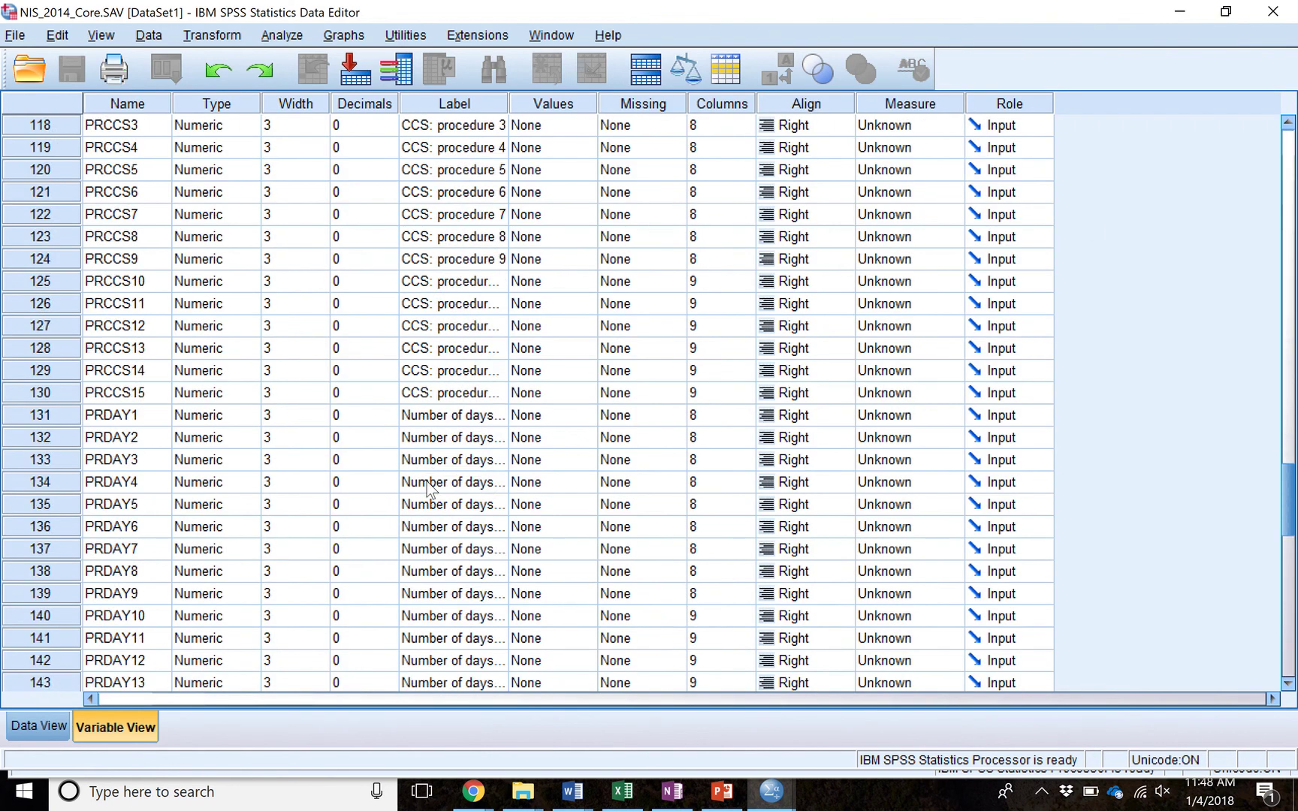
scroll(421, 510, up, 20)
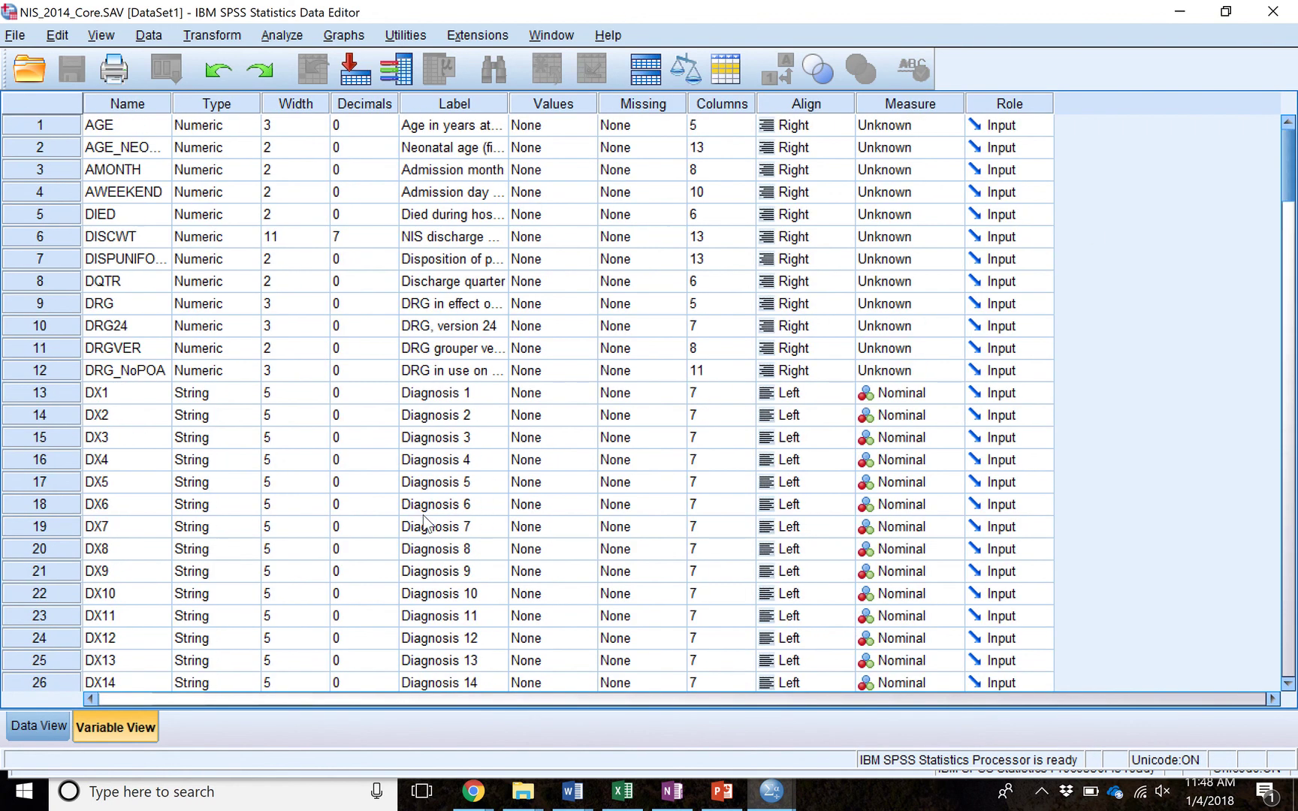
Step: Examine the case records of the NIS_2014_Core.SAV dataset in Data View
click(45, 729)
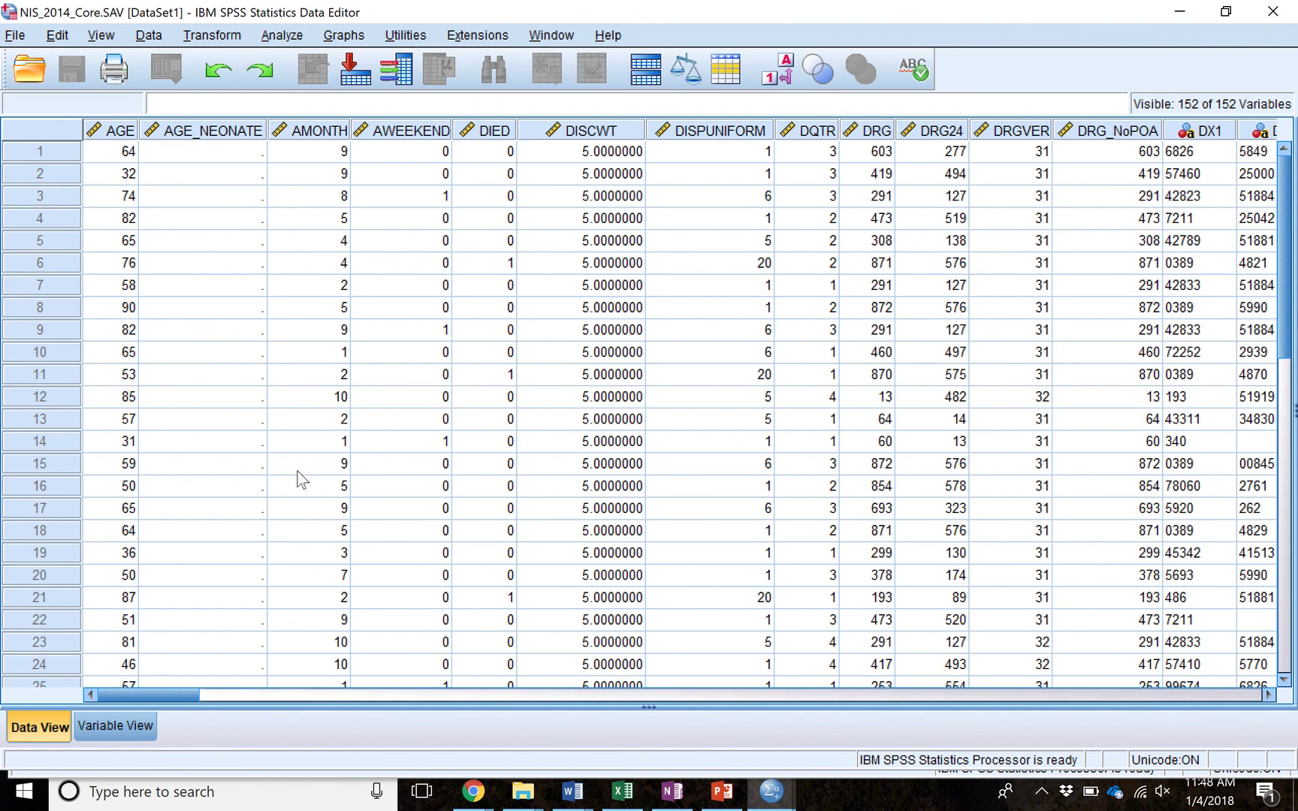
scroll(478, 533, down, 20)
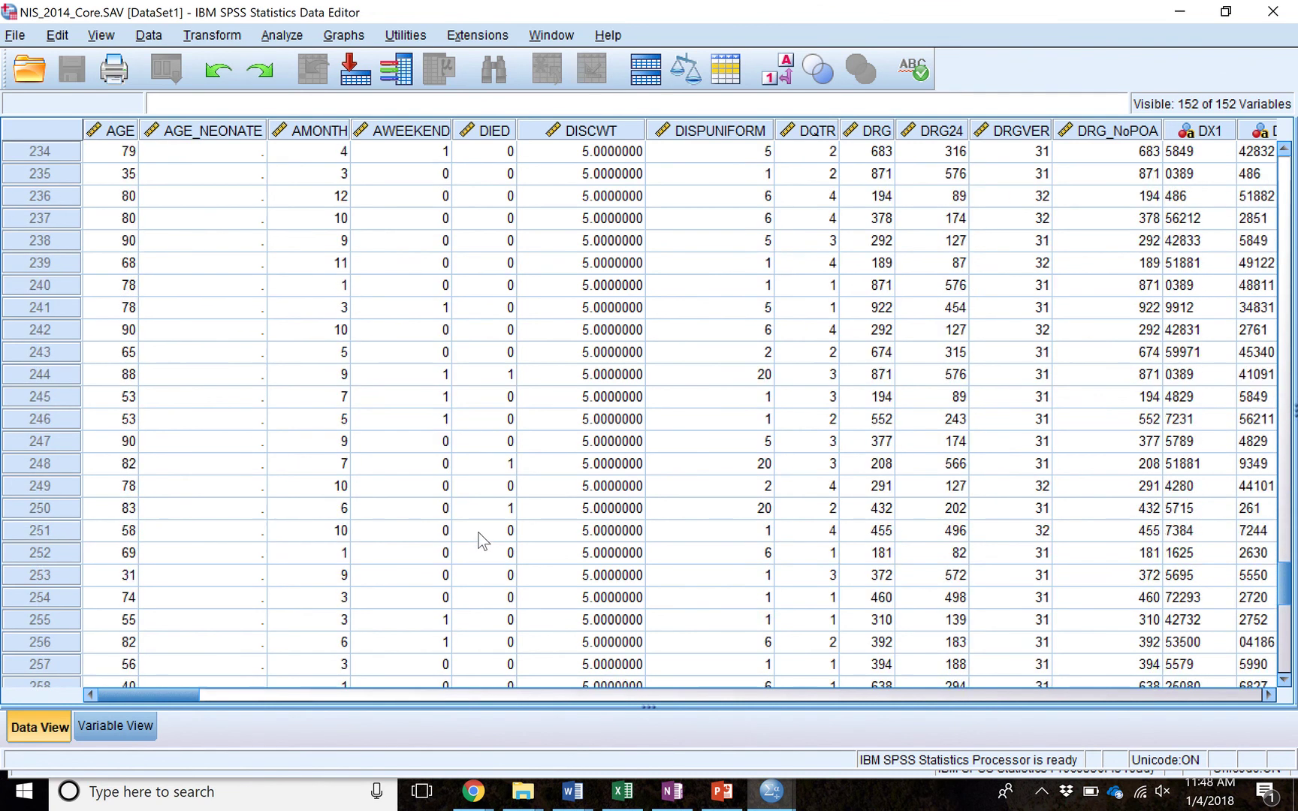
scroll(478, 533, down, 20)
scroll(480, 541, down, 20)
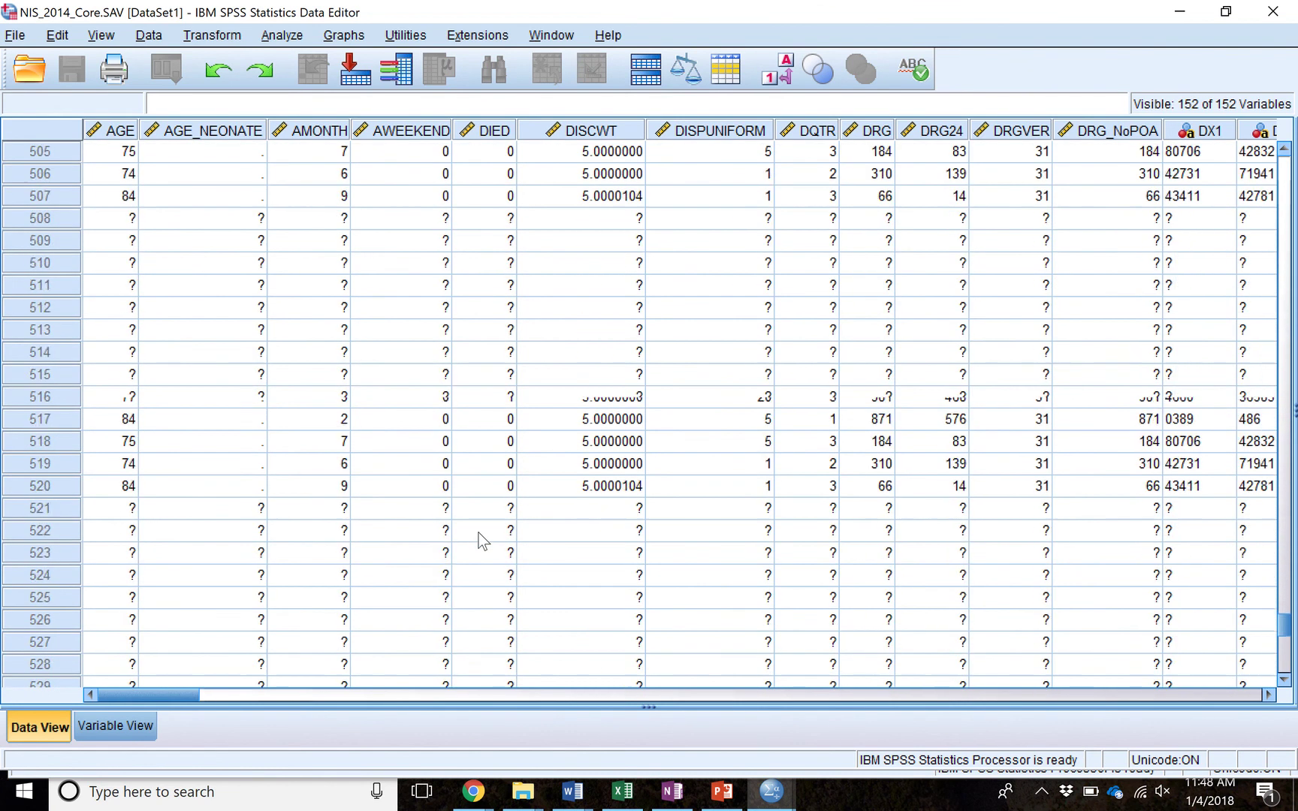
scroll(480, 537, up, 20)
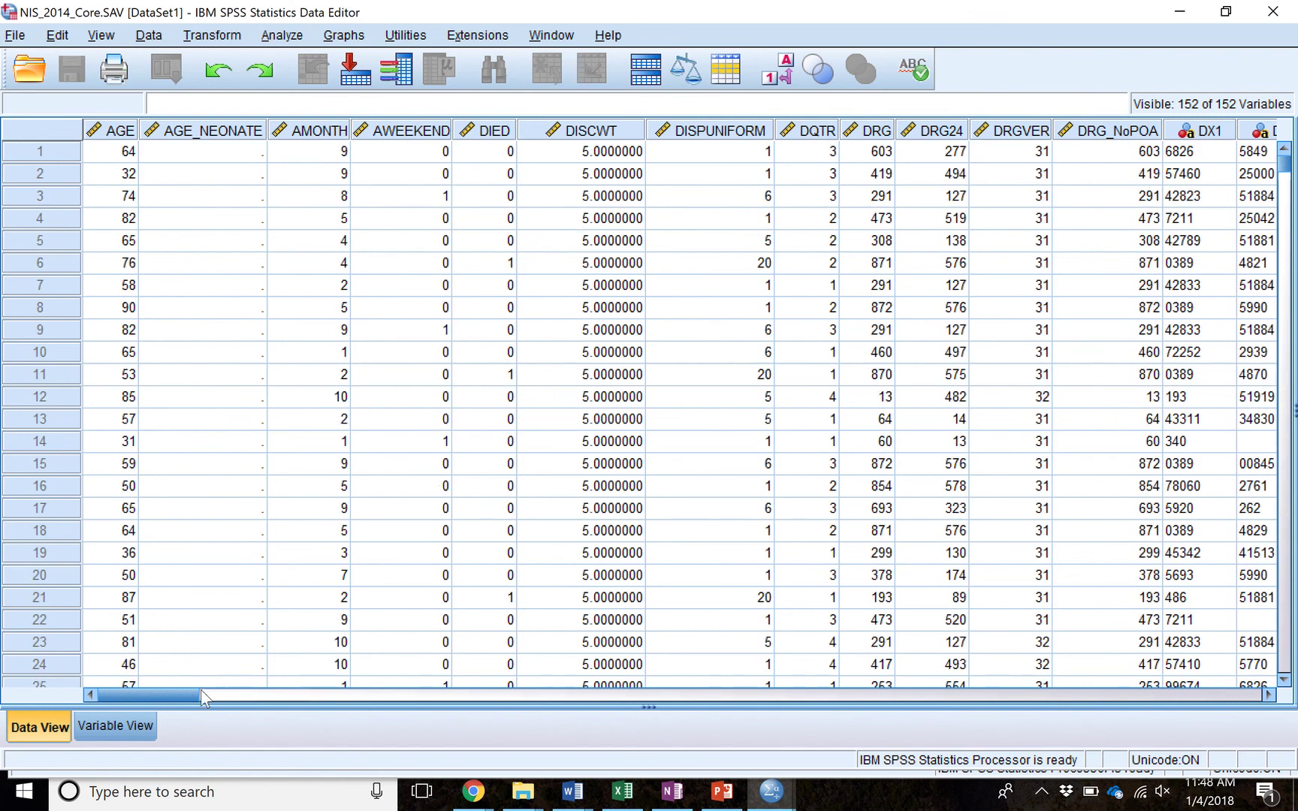
drag(201, 689, 106, 692)
mouse_move(623, 41)
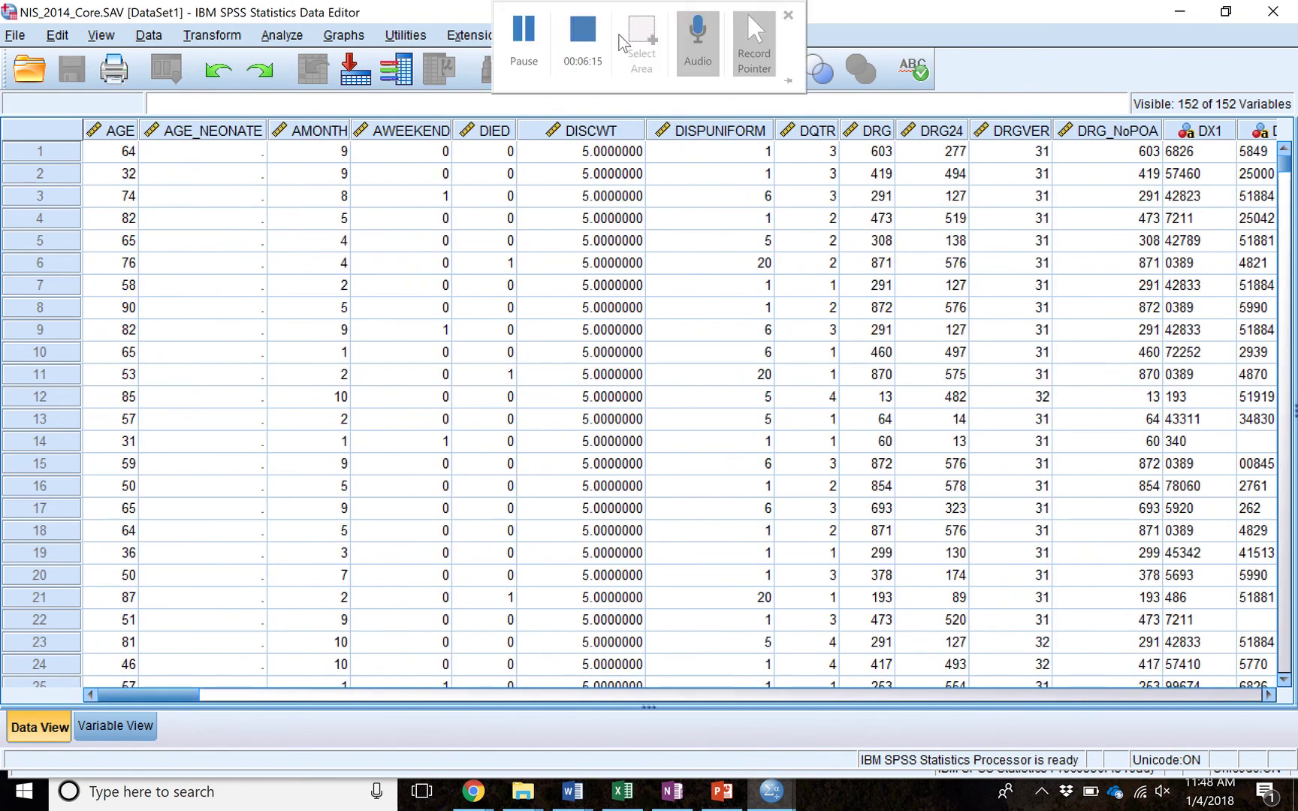